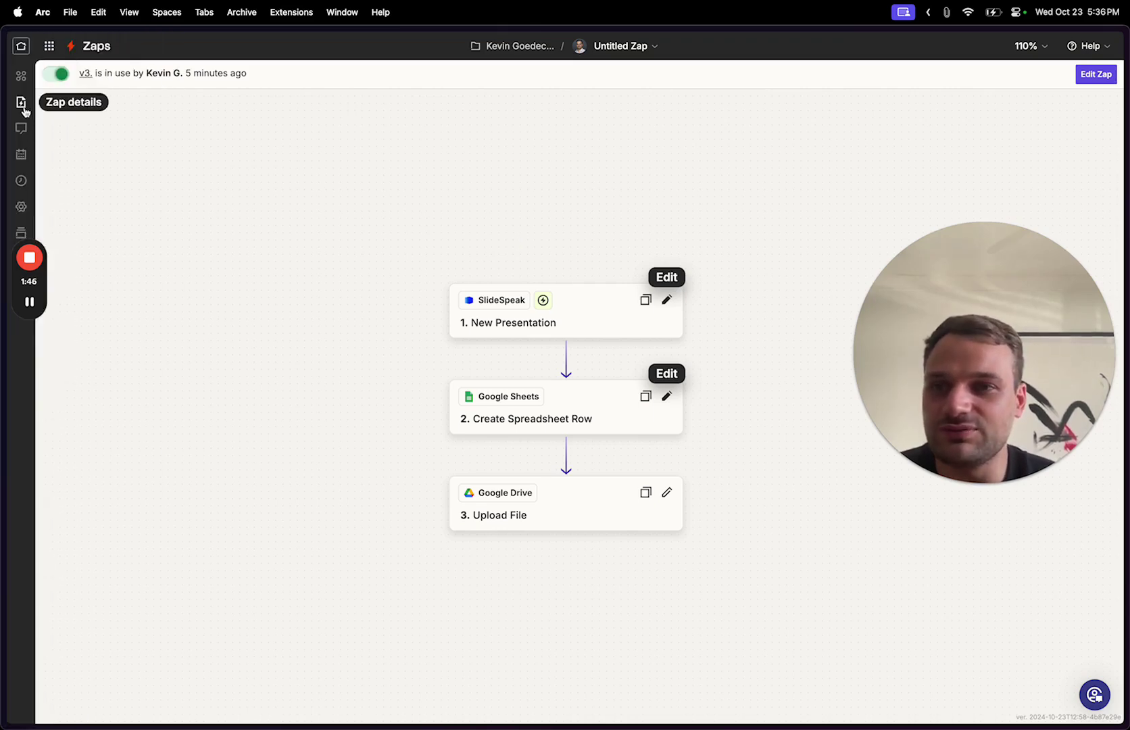
Create a new Zap from the home page and choose Google Sheets as its trigger app
click(21, 46)
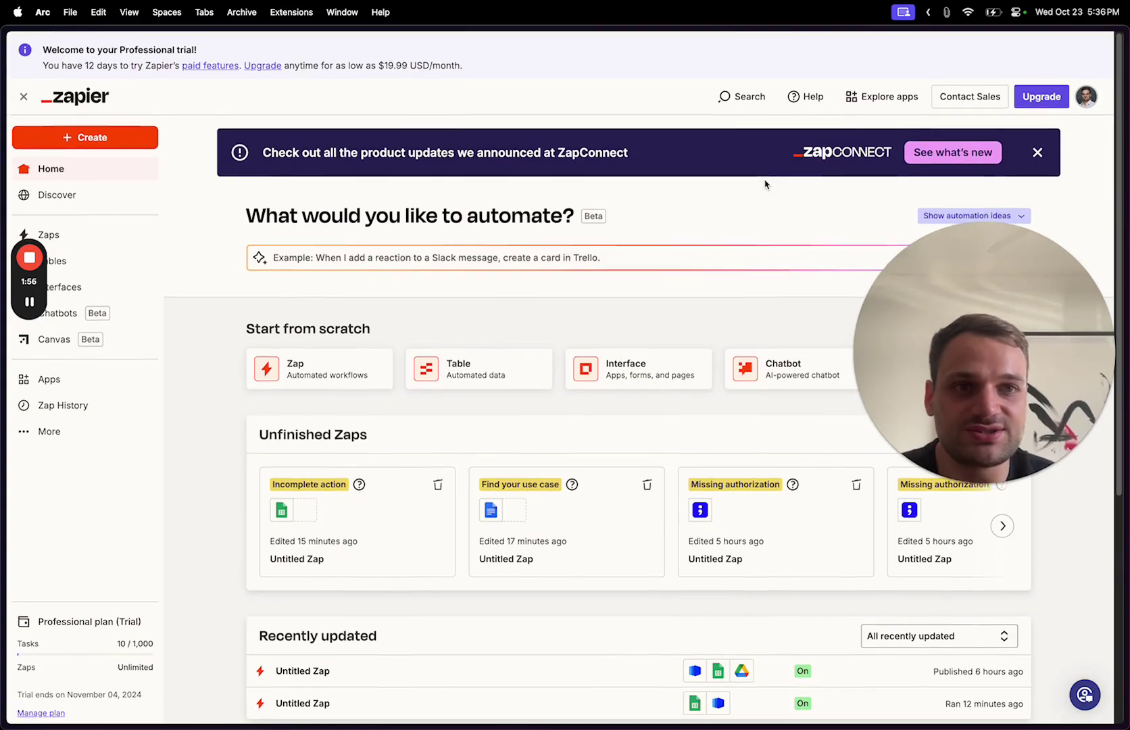
click(100, 140)
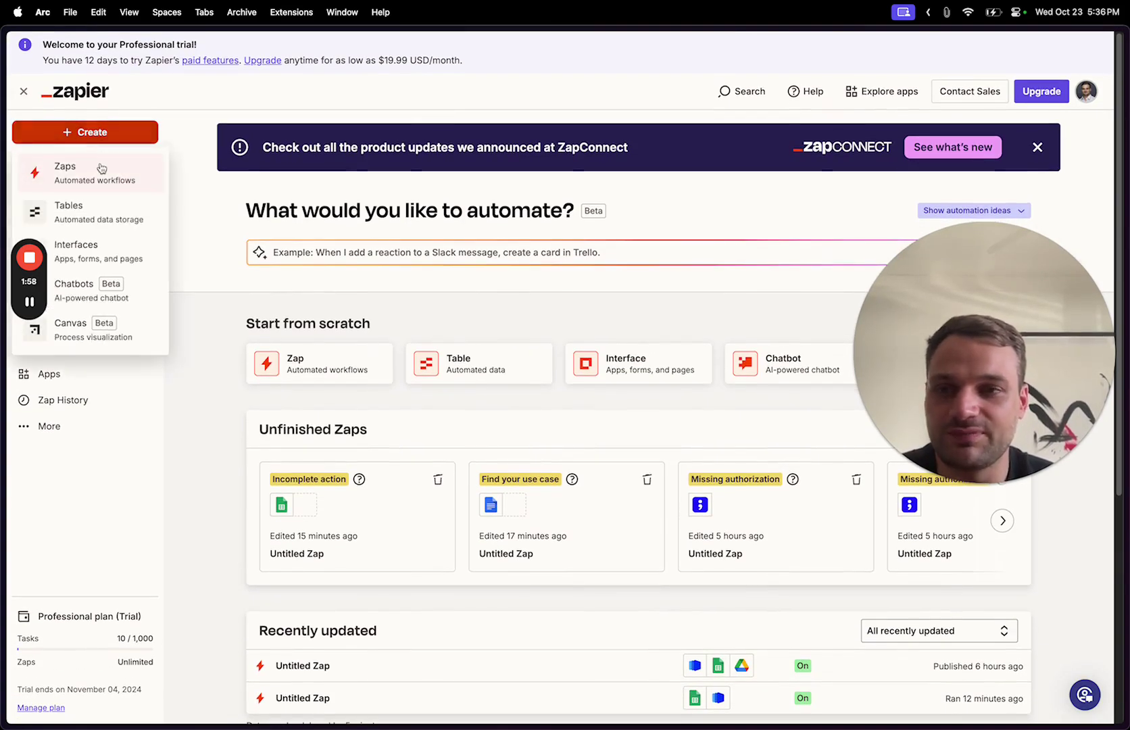
click(101, 169)
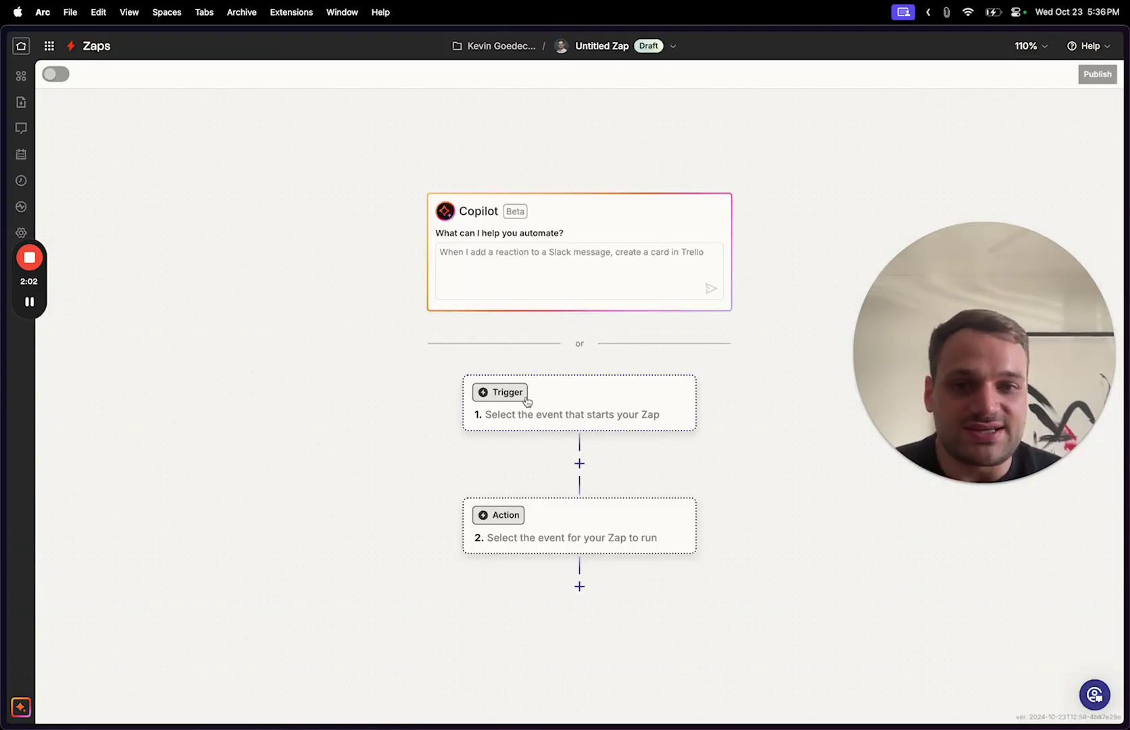
click(582, 391)
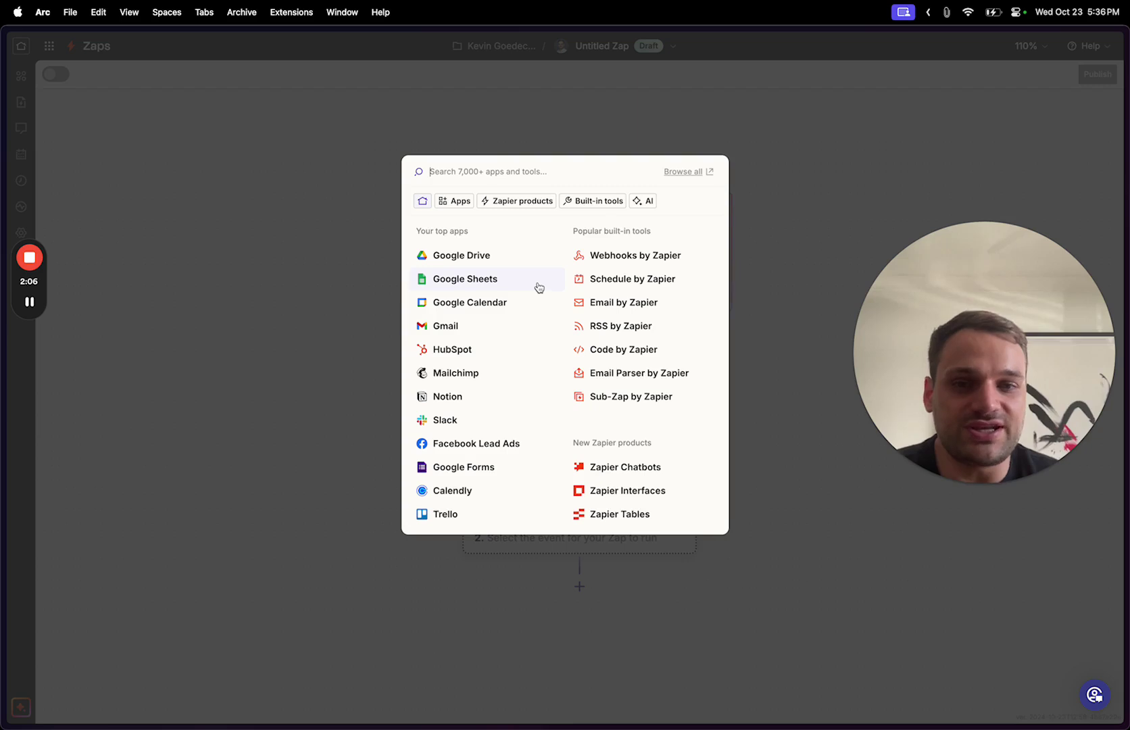
click(505, 283)
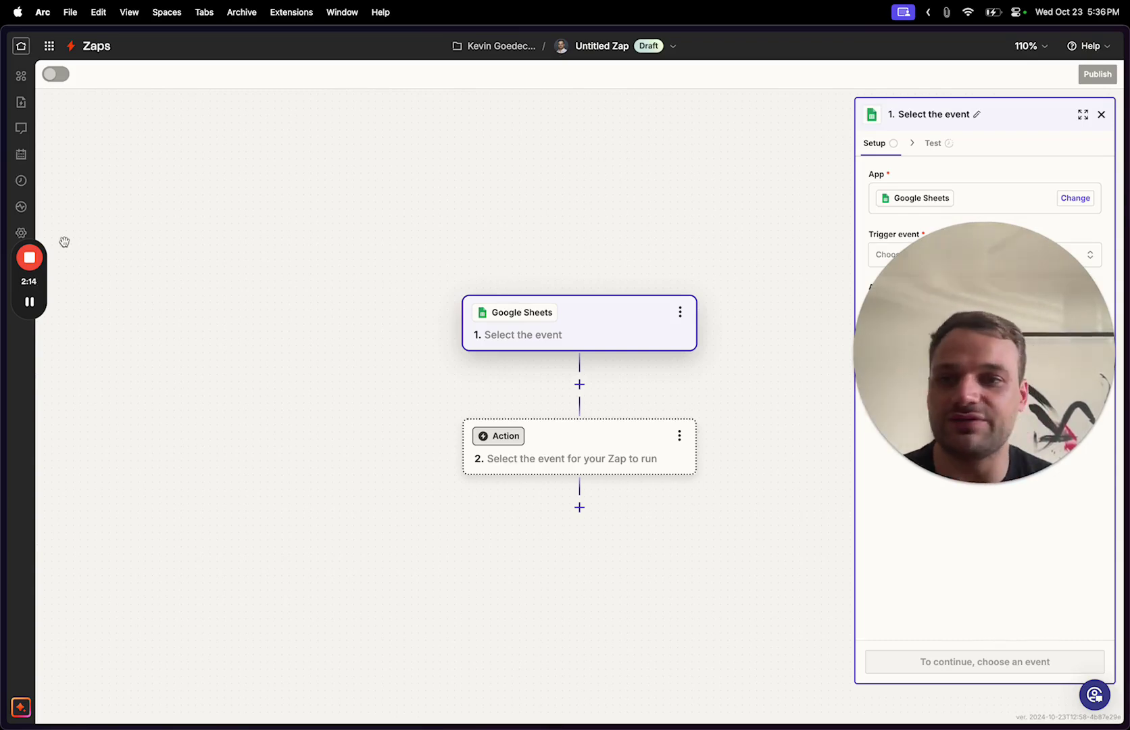
Look over the topics in the Presentation Topics spreadsheet and return to the draft Zap
mouse_move(4, 247)
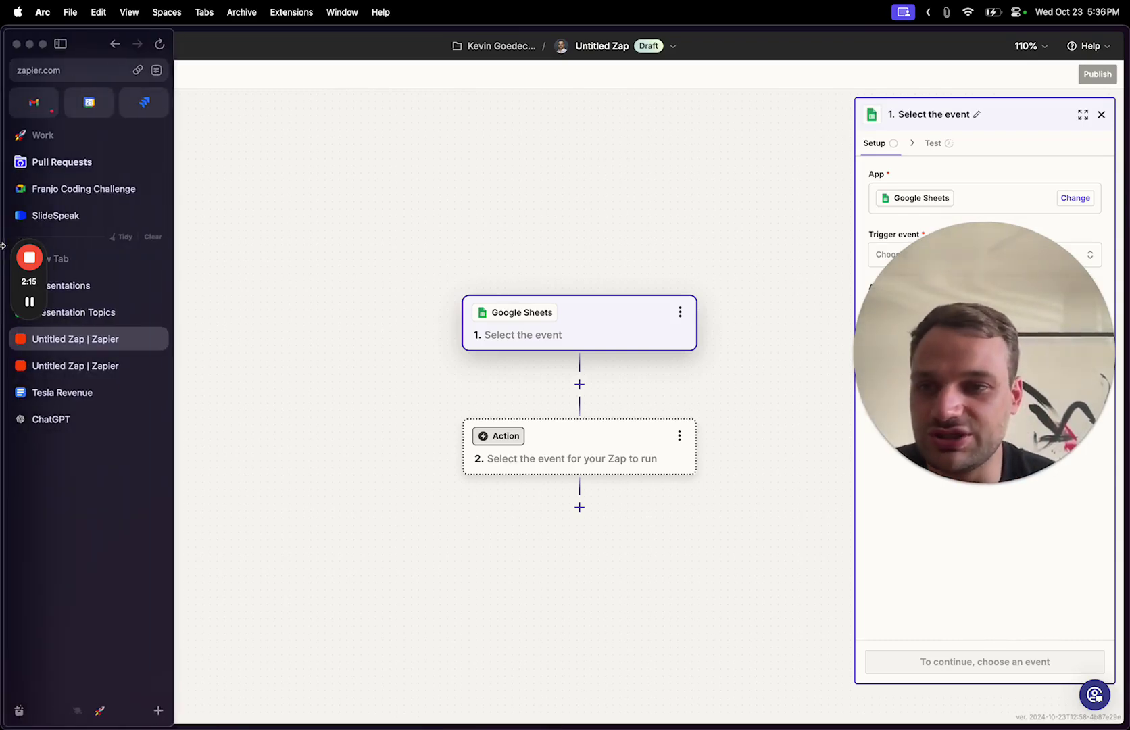
click(96, 295)
click(95, 311)
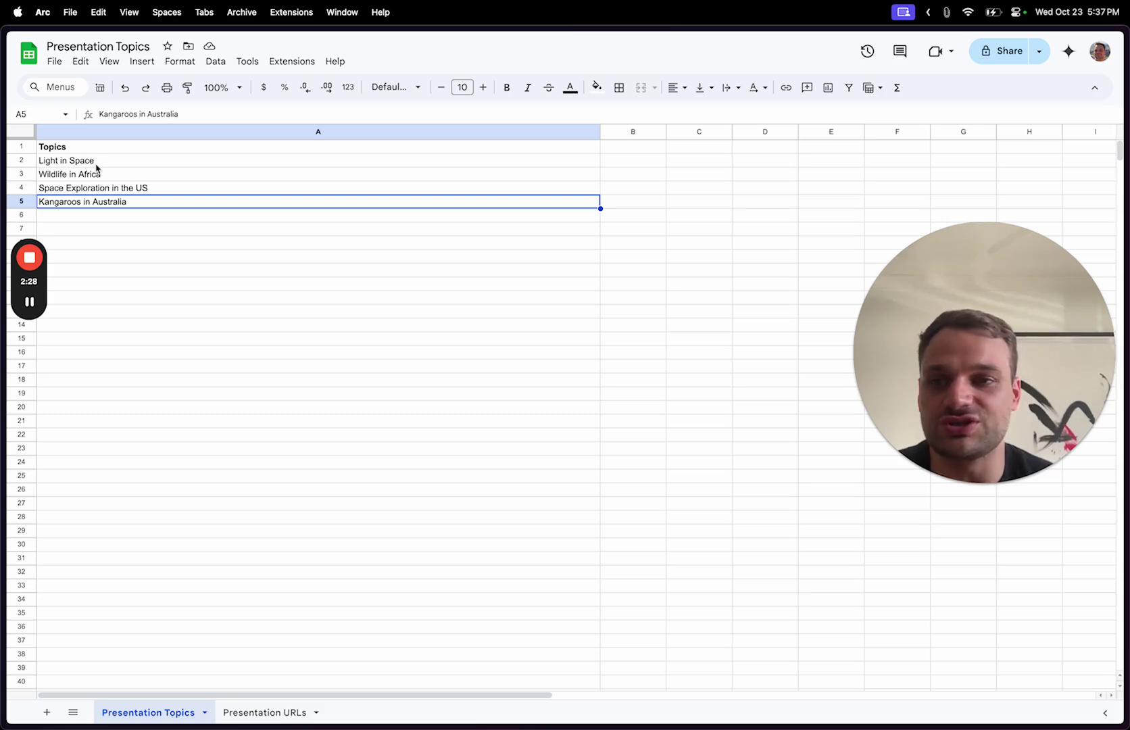
mouse_move(2, 169)
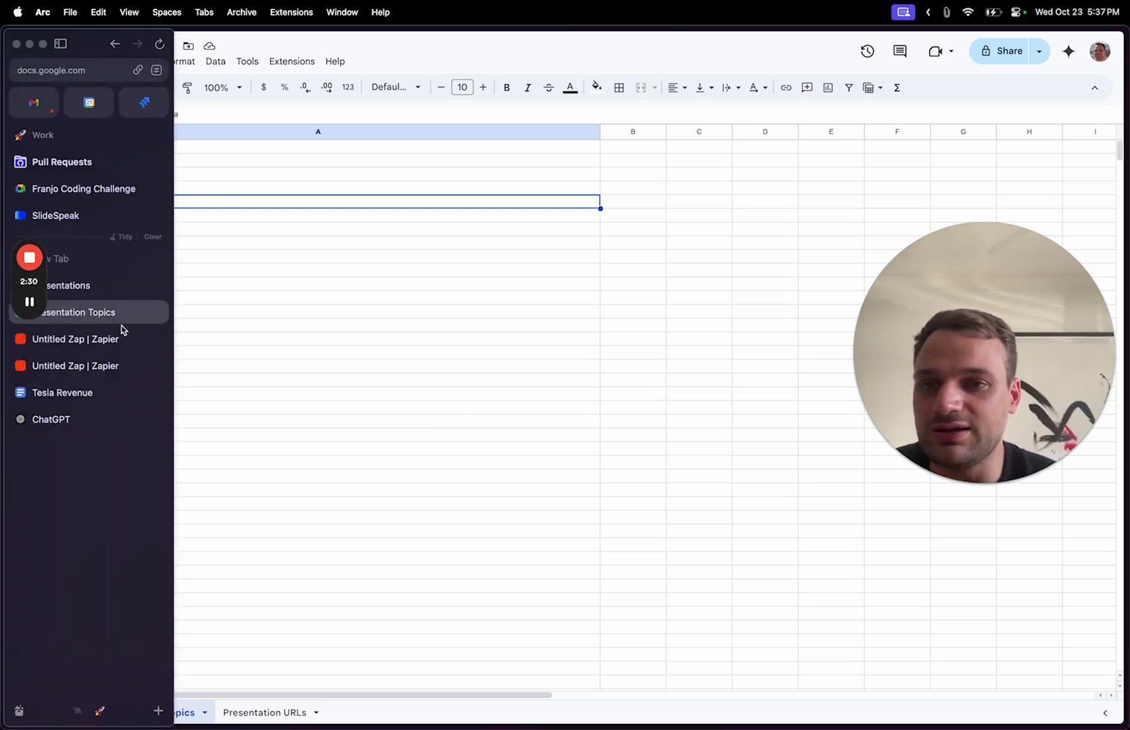
click(115, 345)
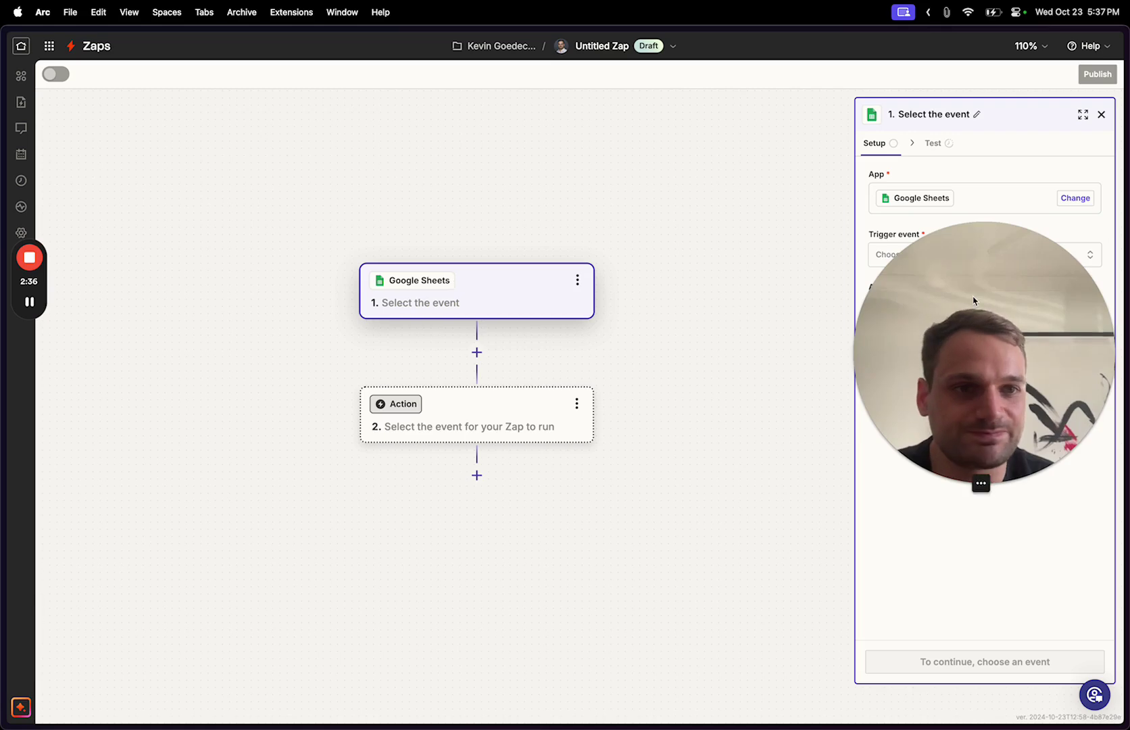
Set the Google Sheets trigger event to New Spreadsheet Row and continue to its configuration
drag(974, 298, 969, 494)
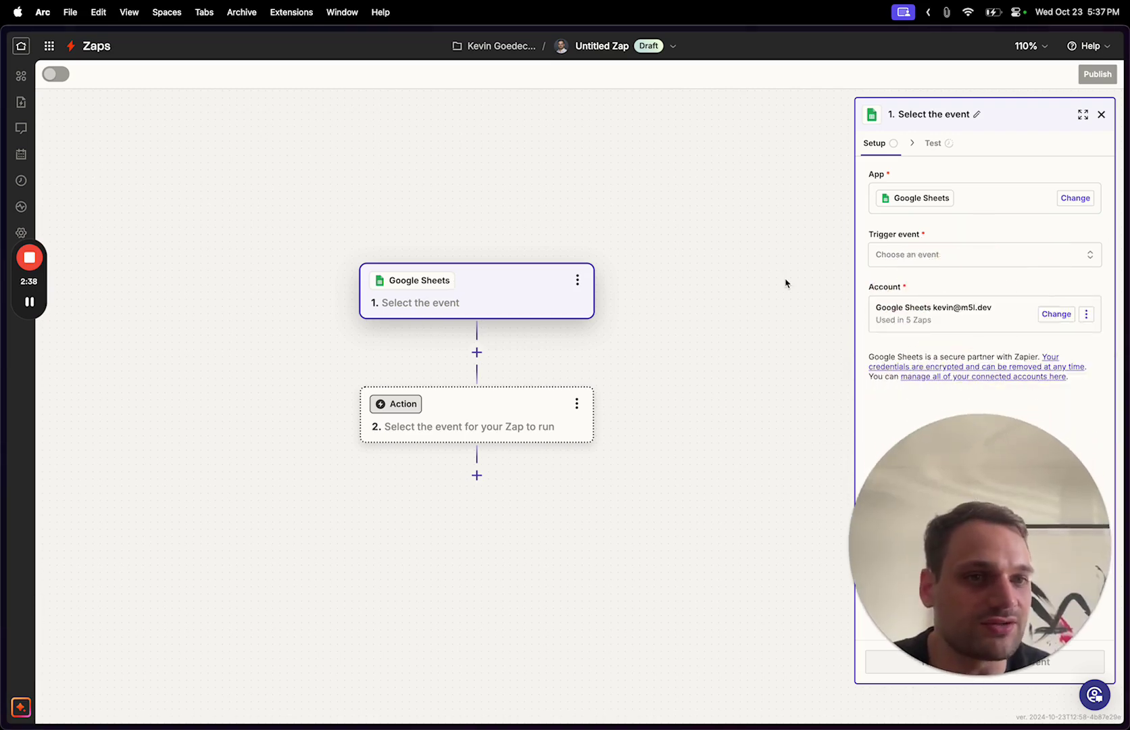
click(927, 255)
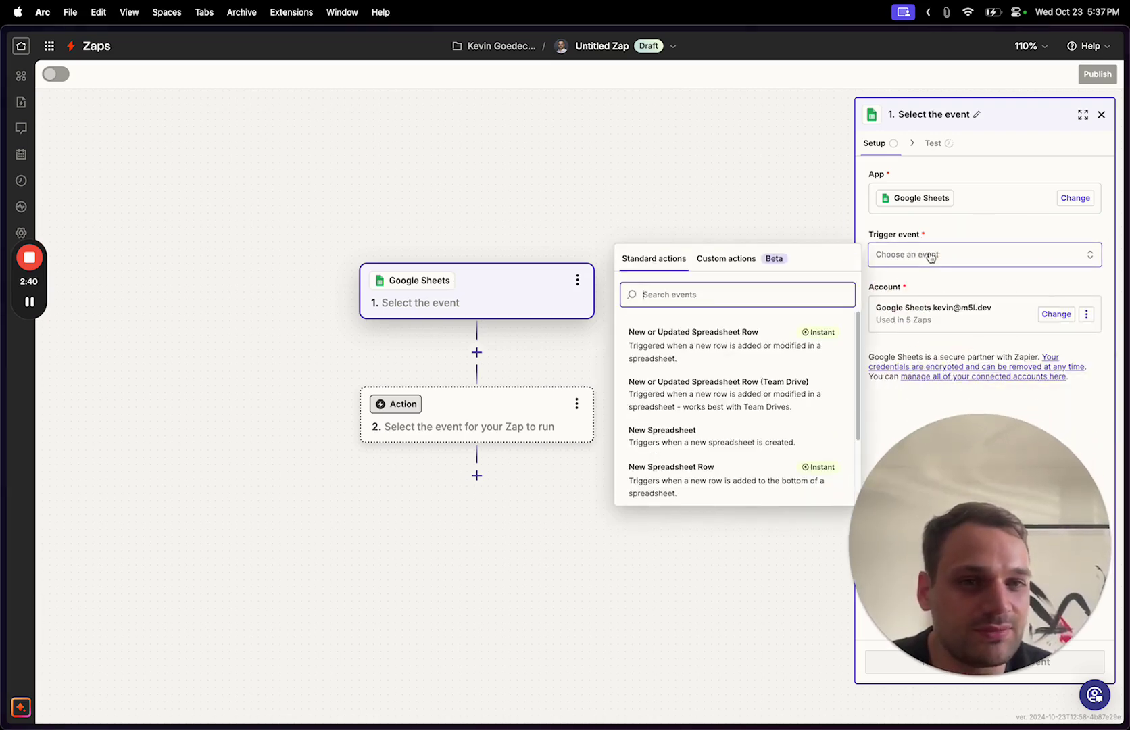
scroll(743, 341, down, 5)
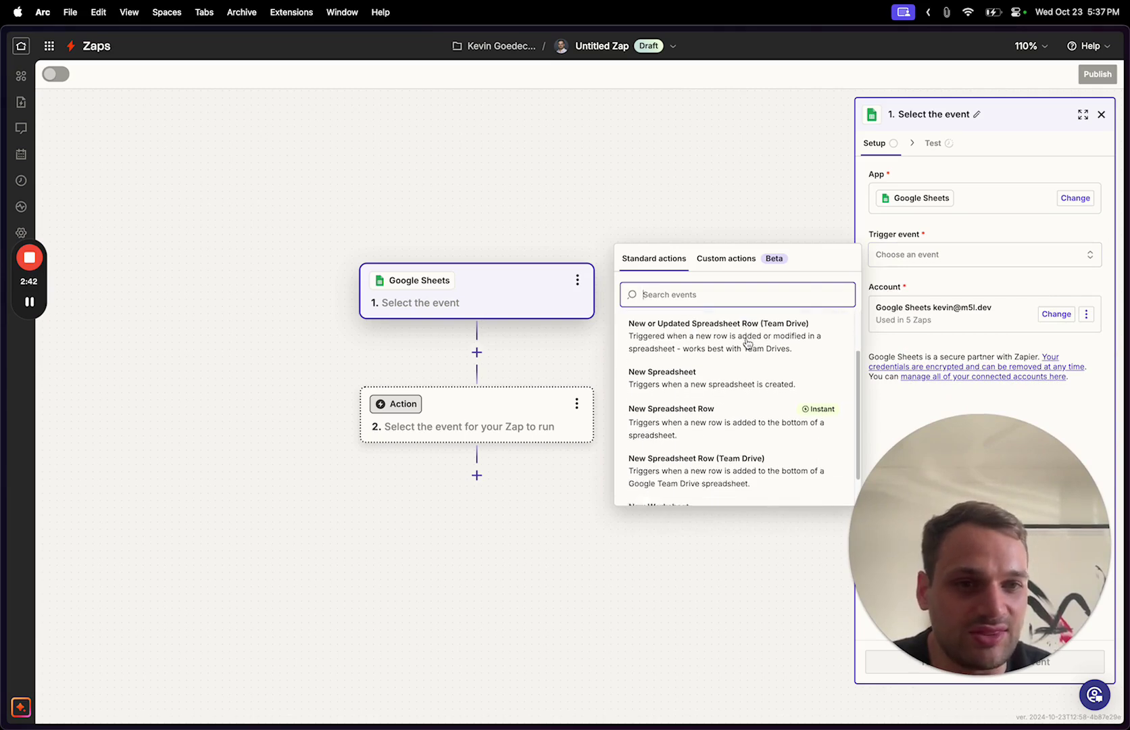
scroll(739, 419, up, 5)
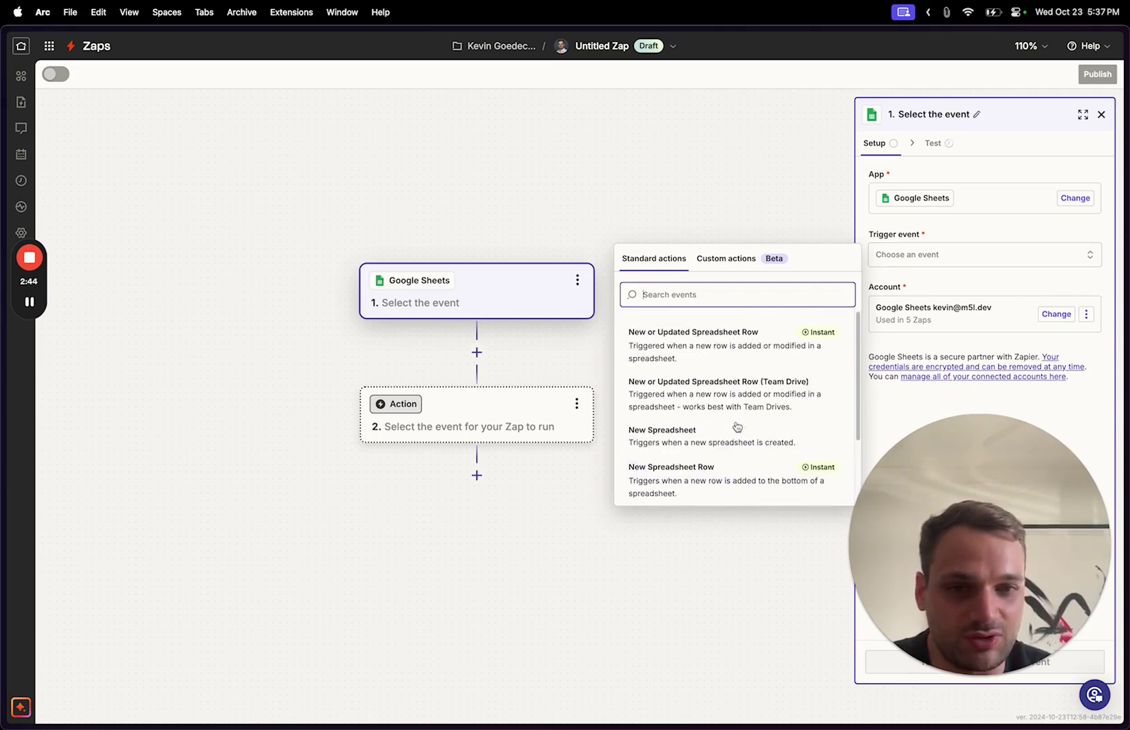
scroll(747, 427, down, 5)
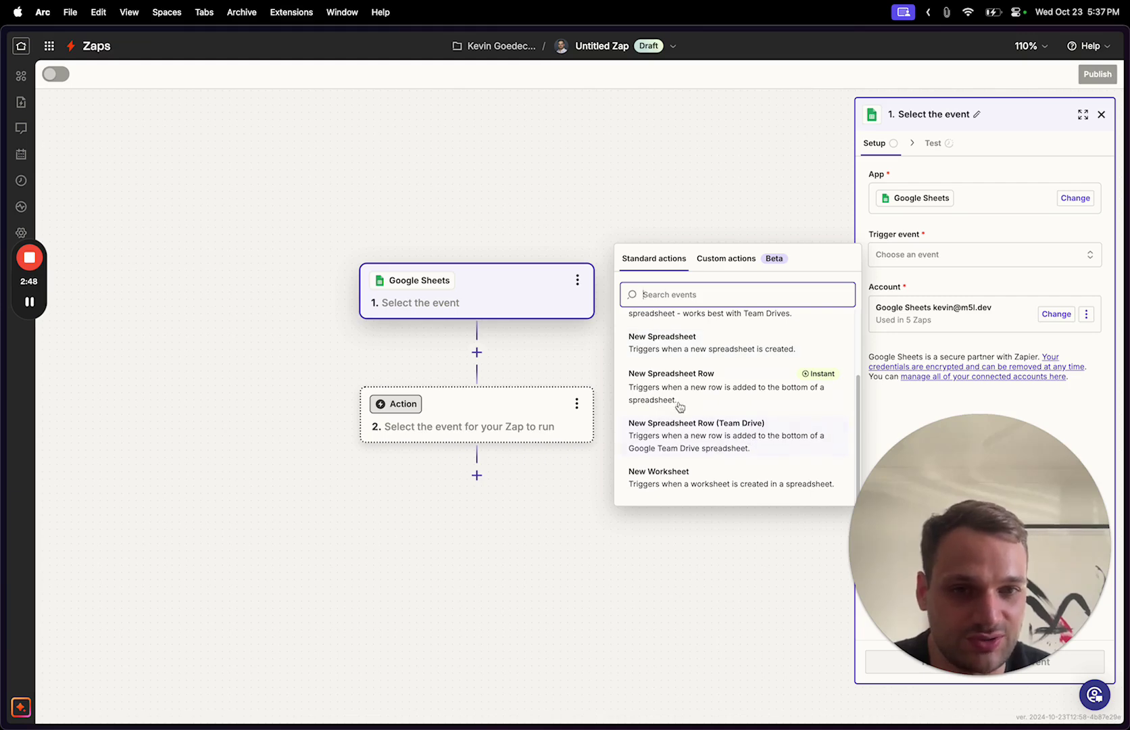
click(715, 381)
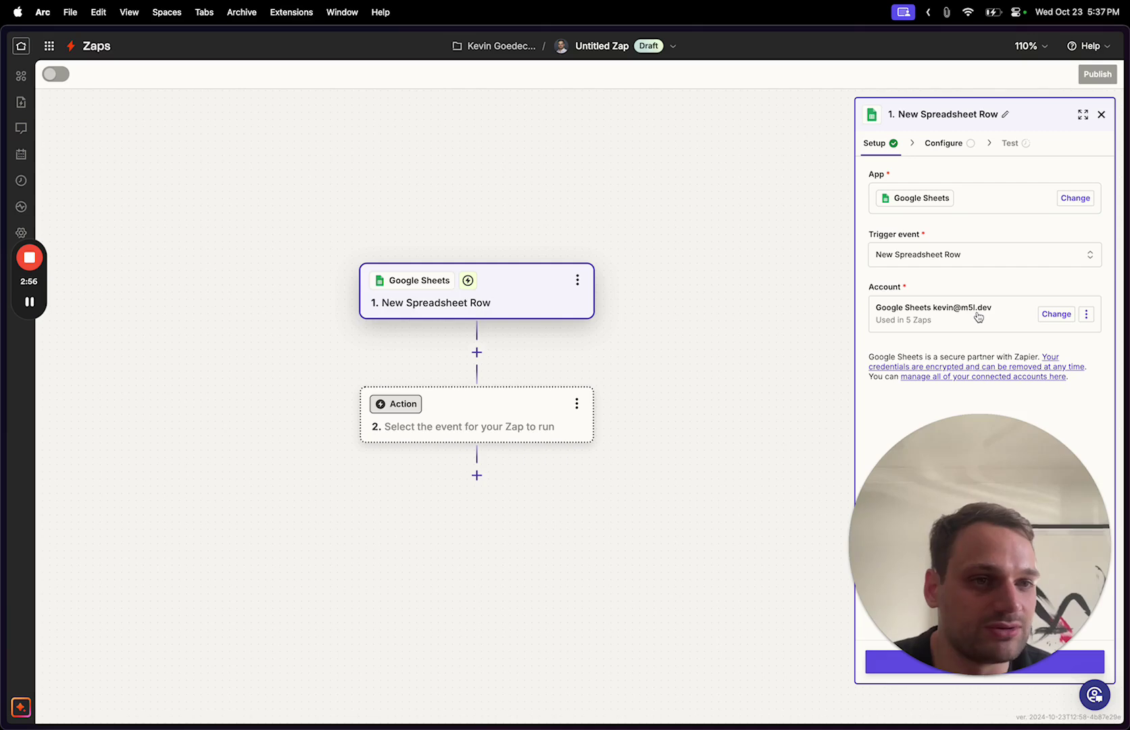
drag(1007, 491, 1007, 429)
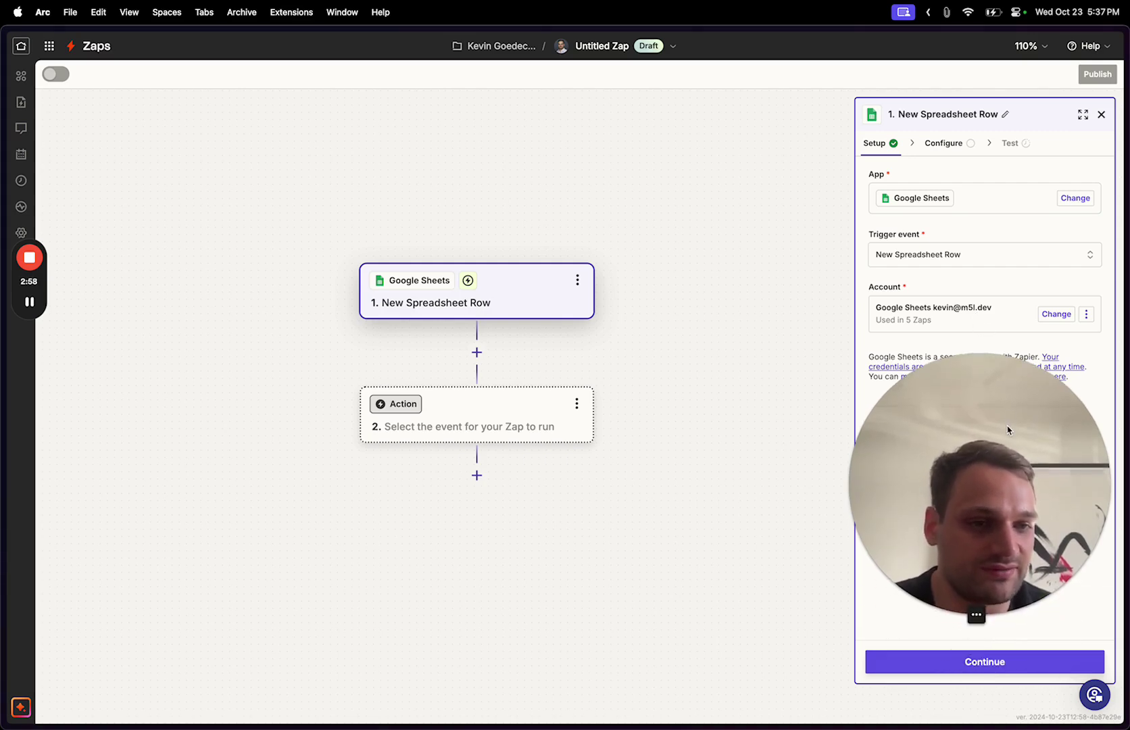
click(1004, 663)
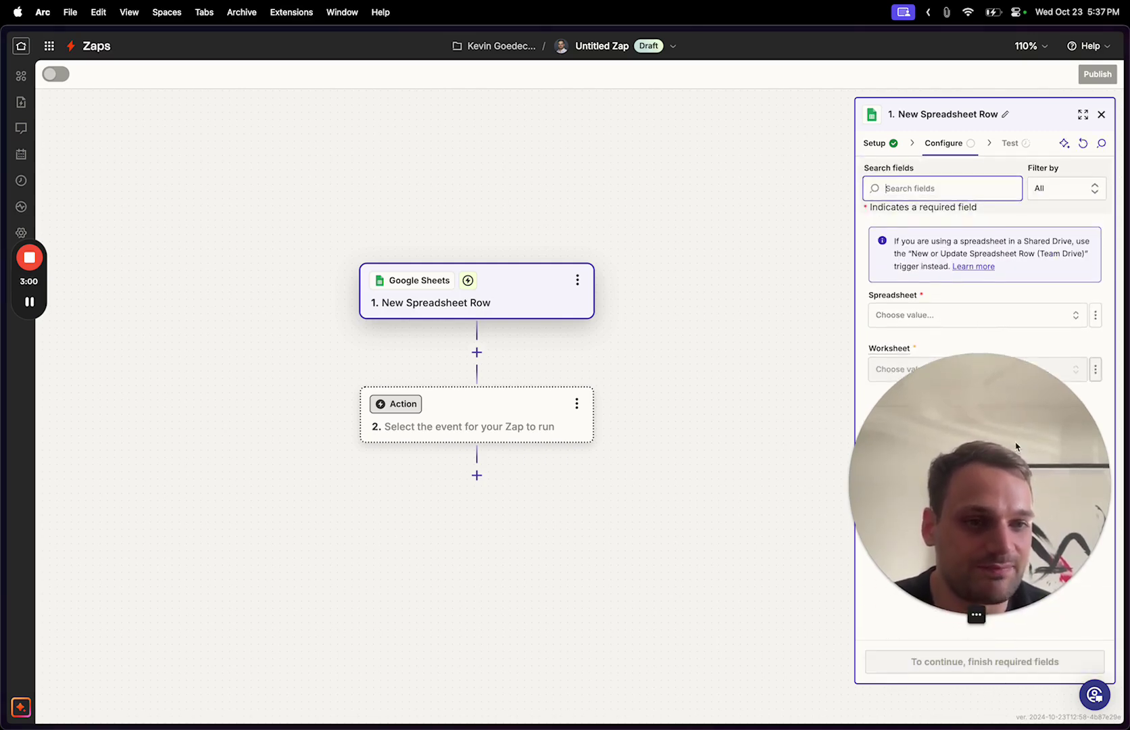
Configure the trigger to use the Presentation Topics spreadsheet and its Presentation Topics worksheet
drag(1015, 447, 181, 436)
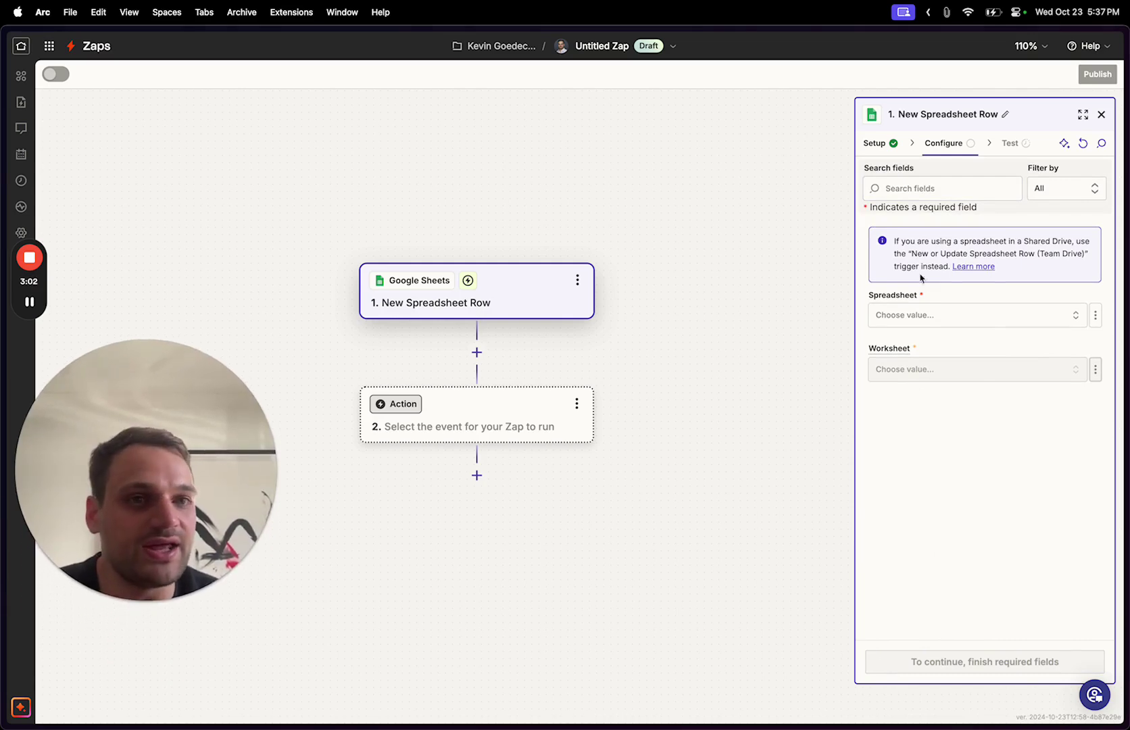
click(923, 316)
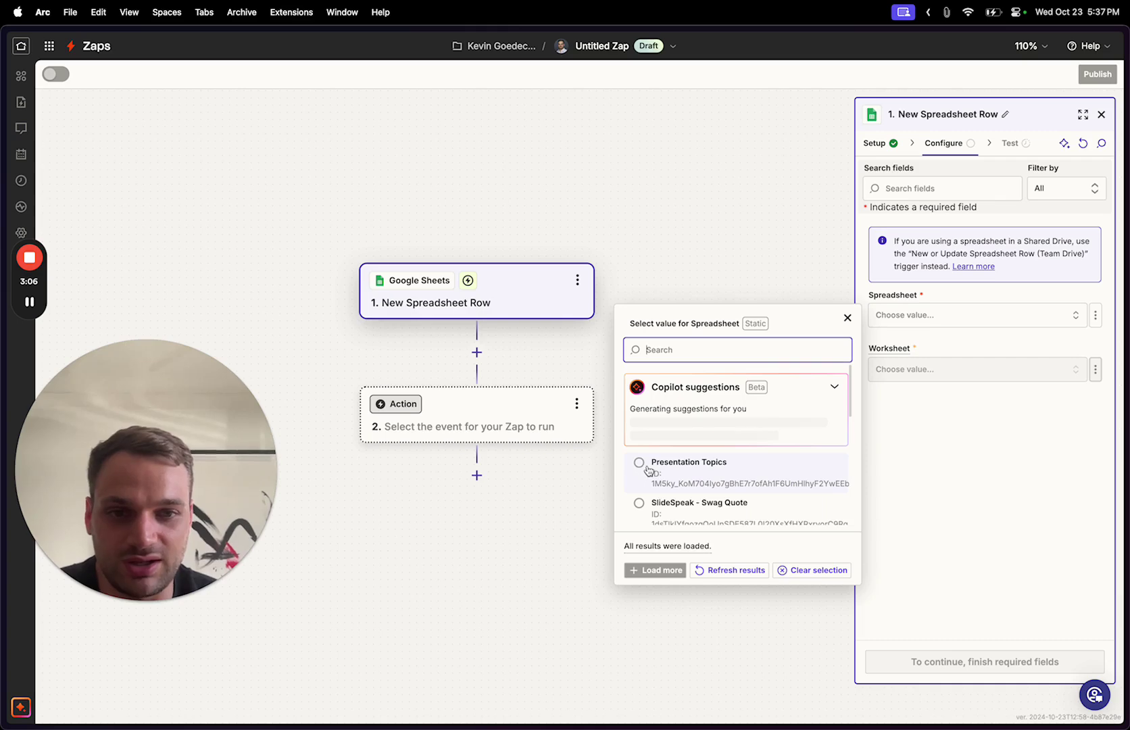
click(642, 422)
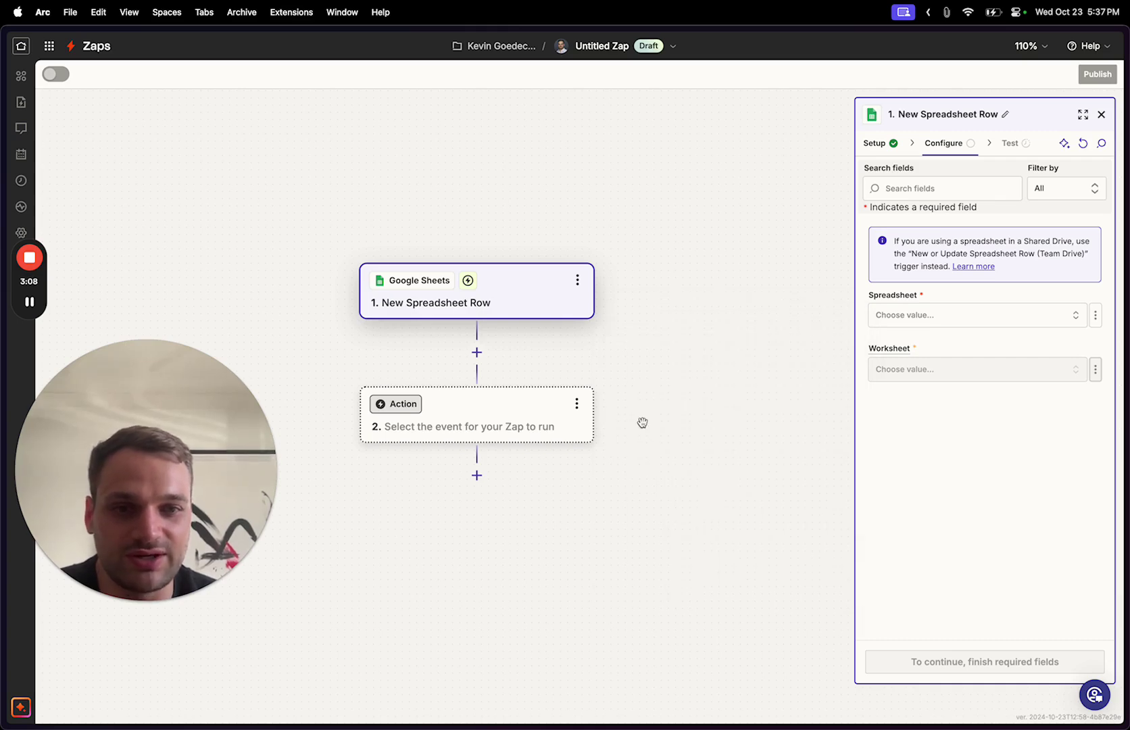
click(906, 372)
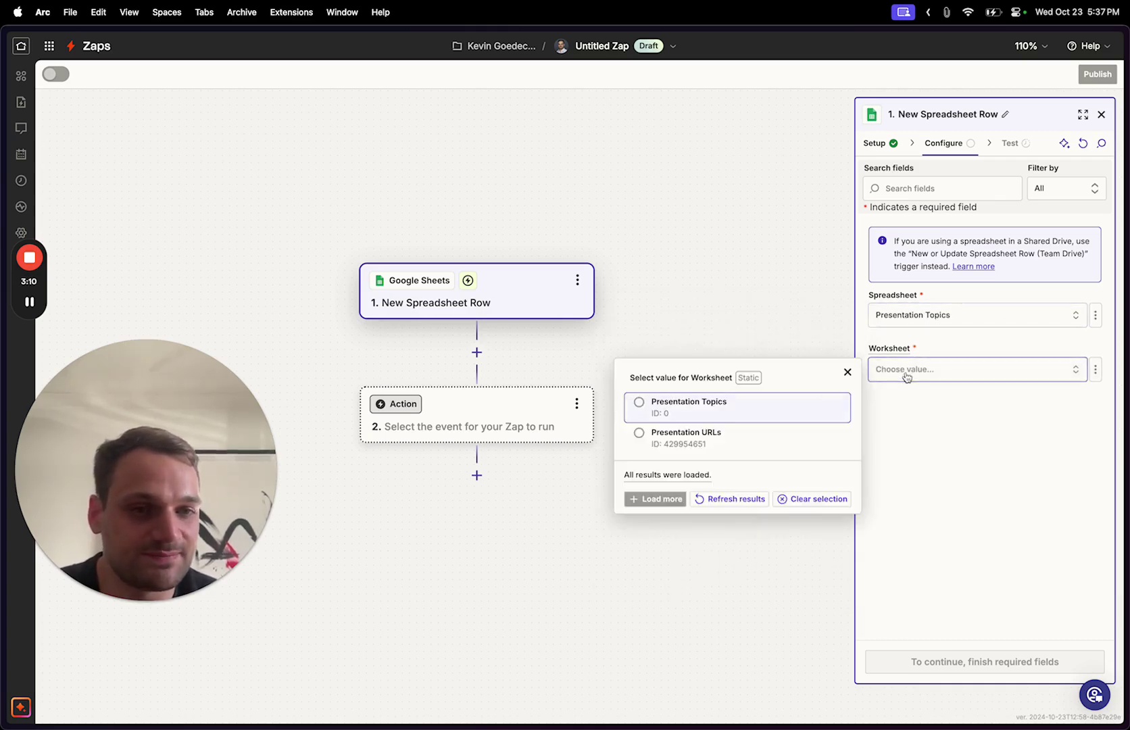
click(679, 402)
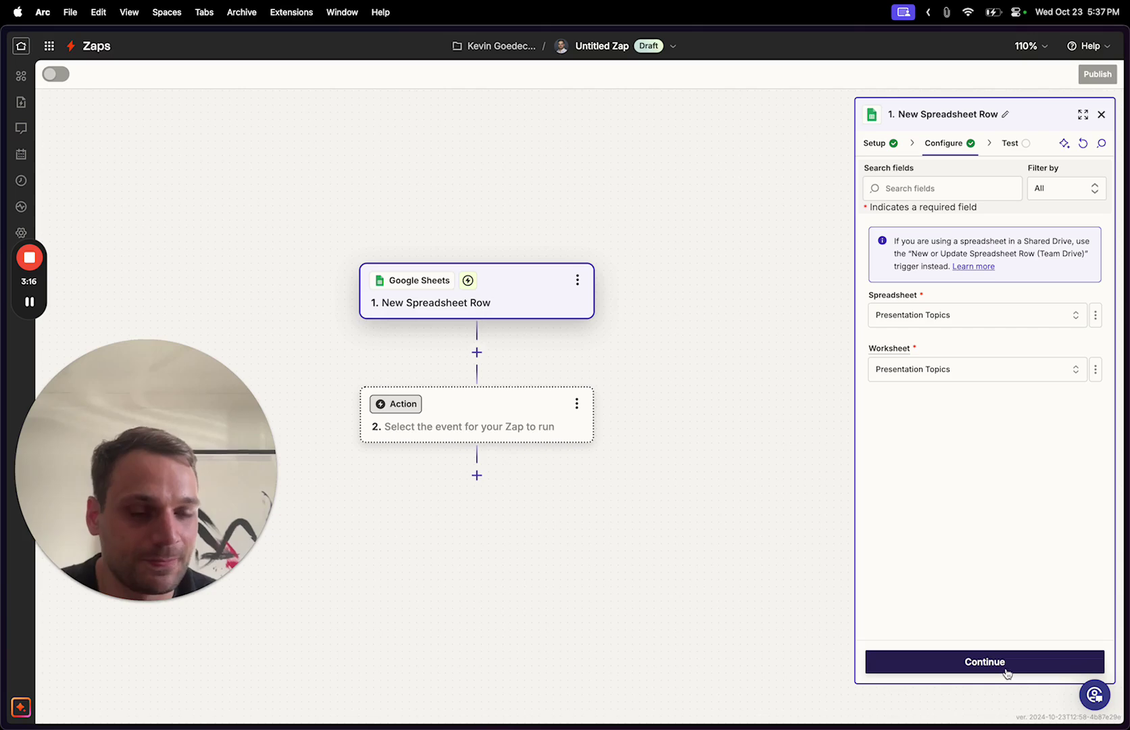
Check the Topics column of the Presentation Topics worksheet in Google Sheets and go back to the Zap
mouse_move(65, 256)
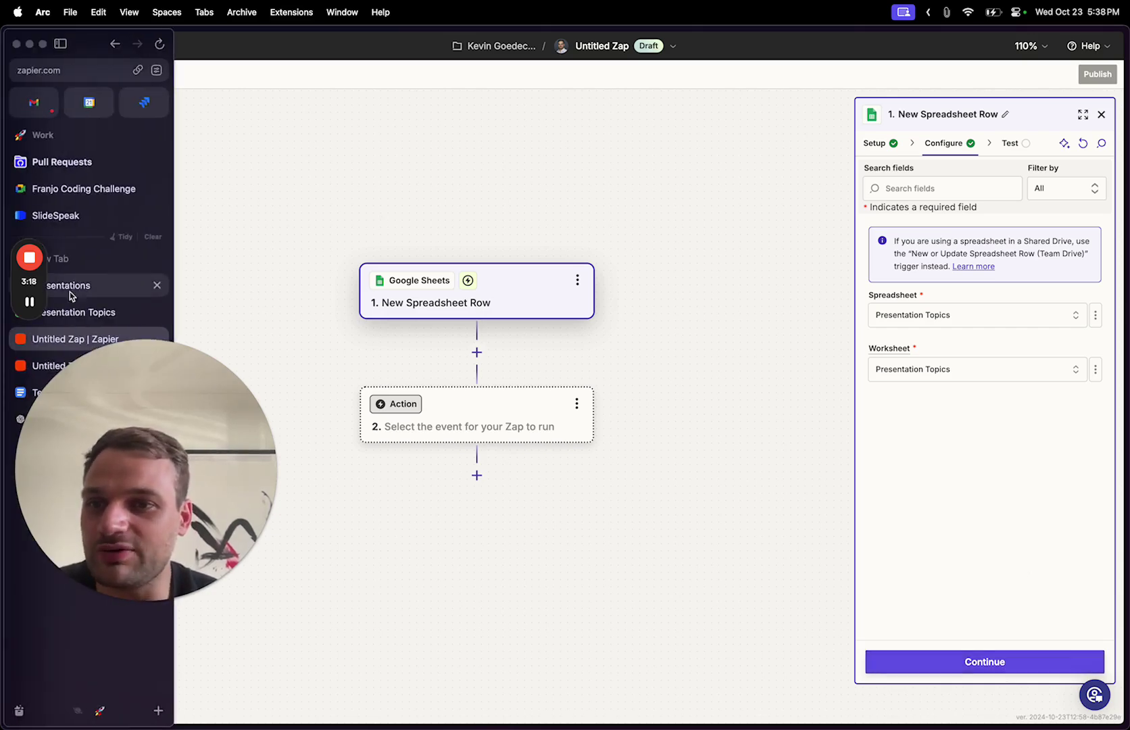
click(81, 307)
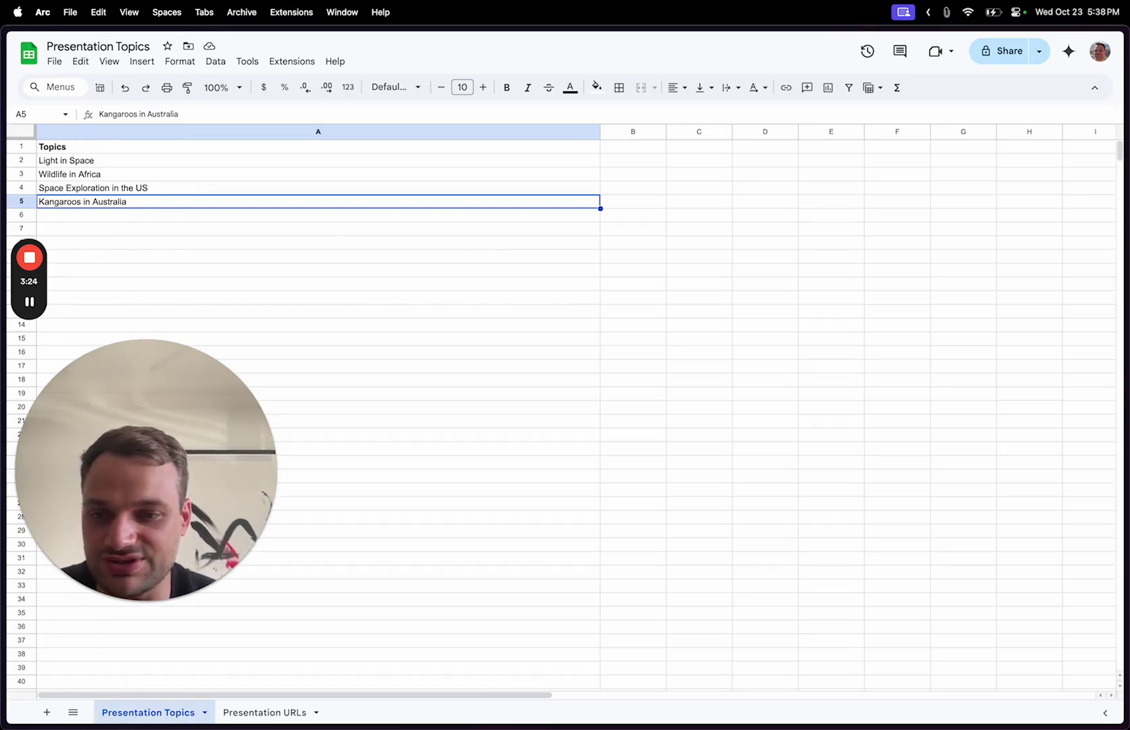
mouse_move(2, 203)
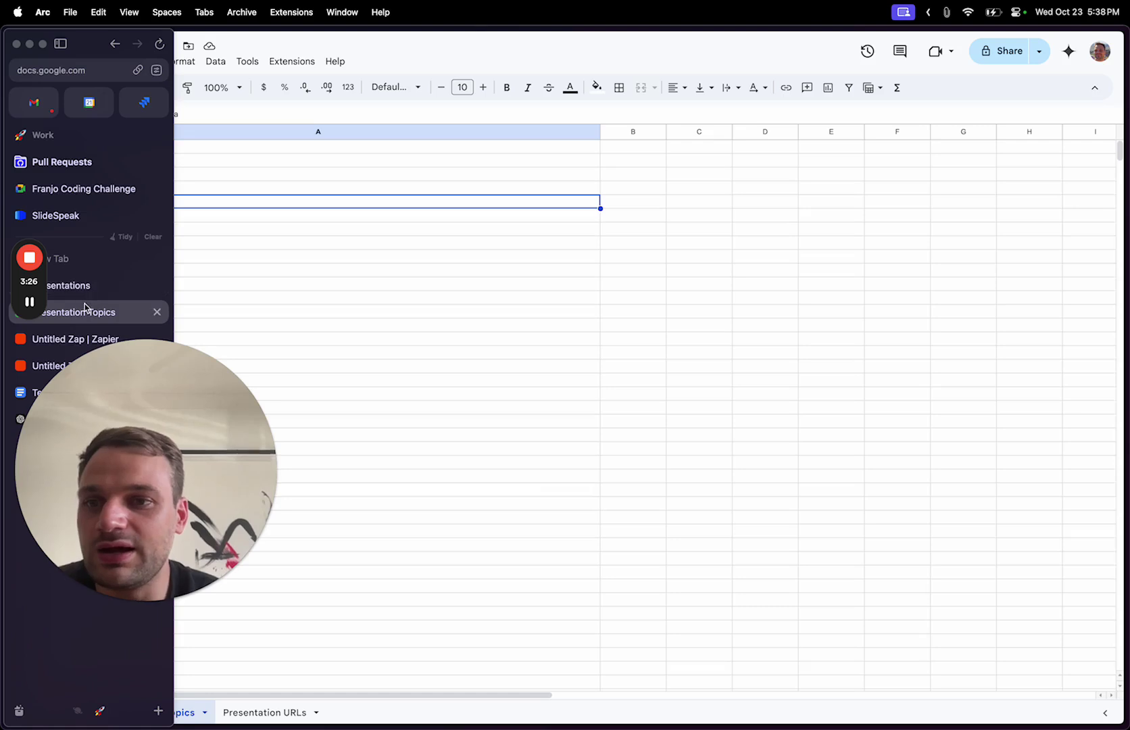
click(75, 339)
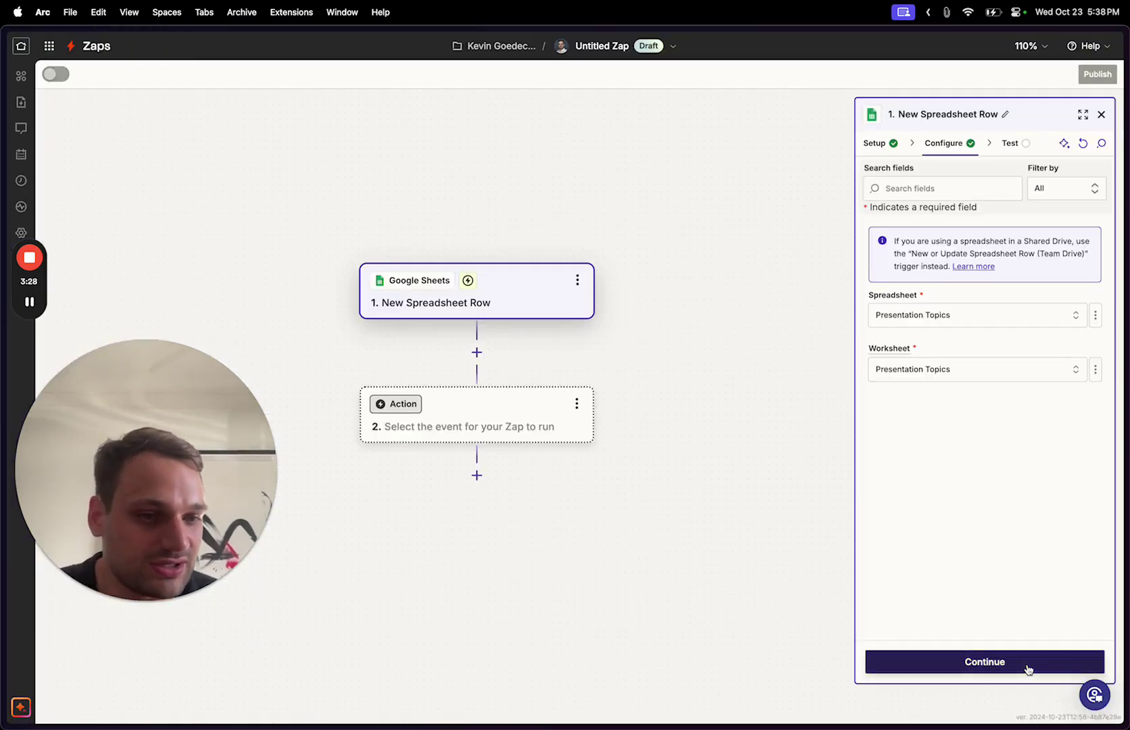
Test the New Spreadsheet Row trigger and continue with the record Spreadsheet Row C
click(1028, 669)
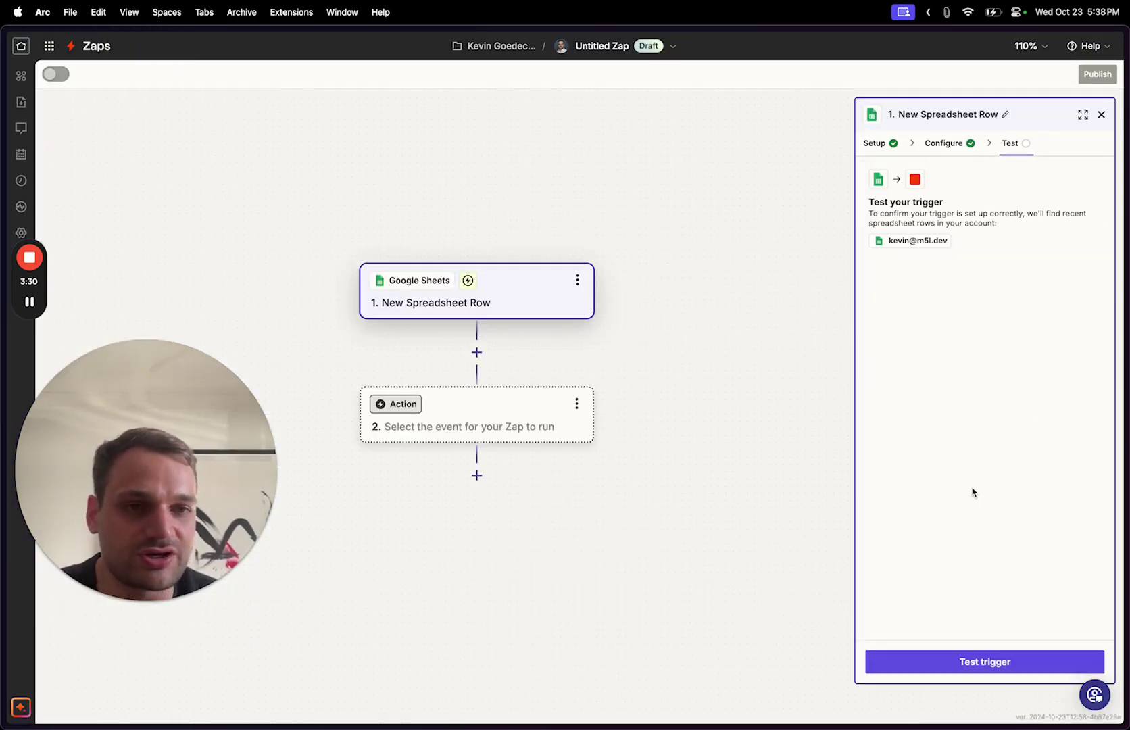
click(1008, 669)
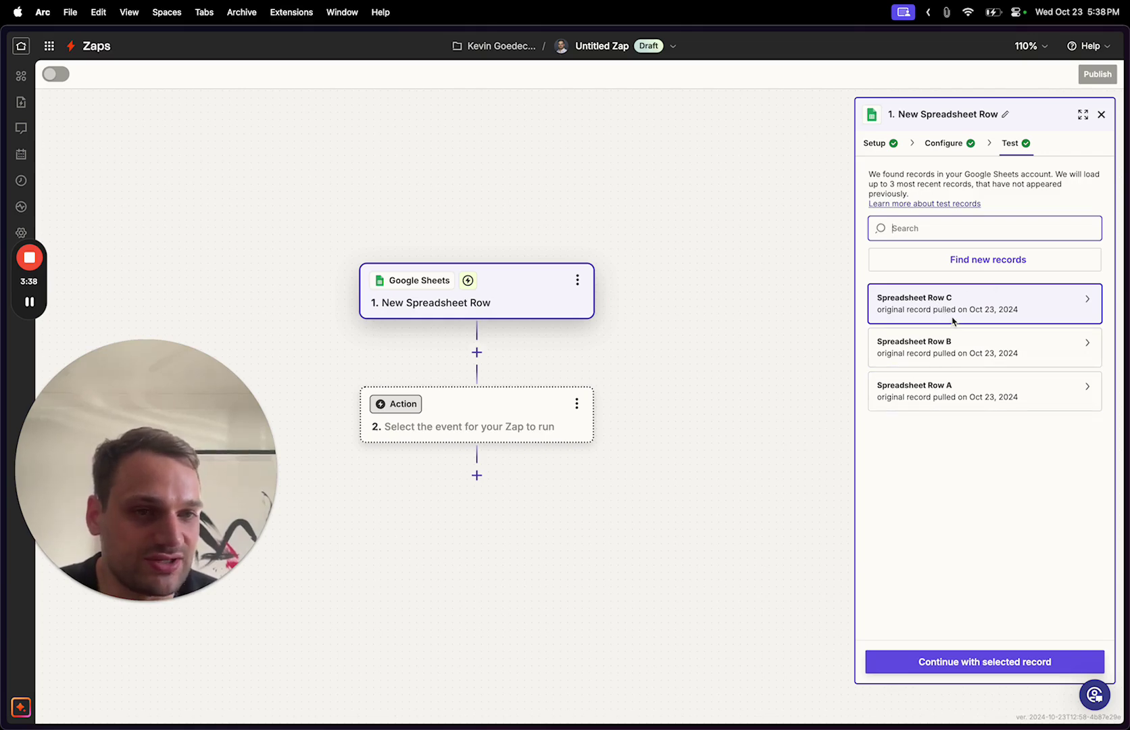
mouse_move(953, 350)
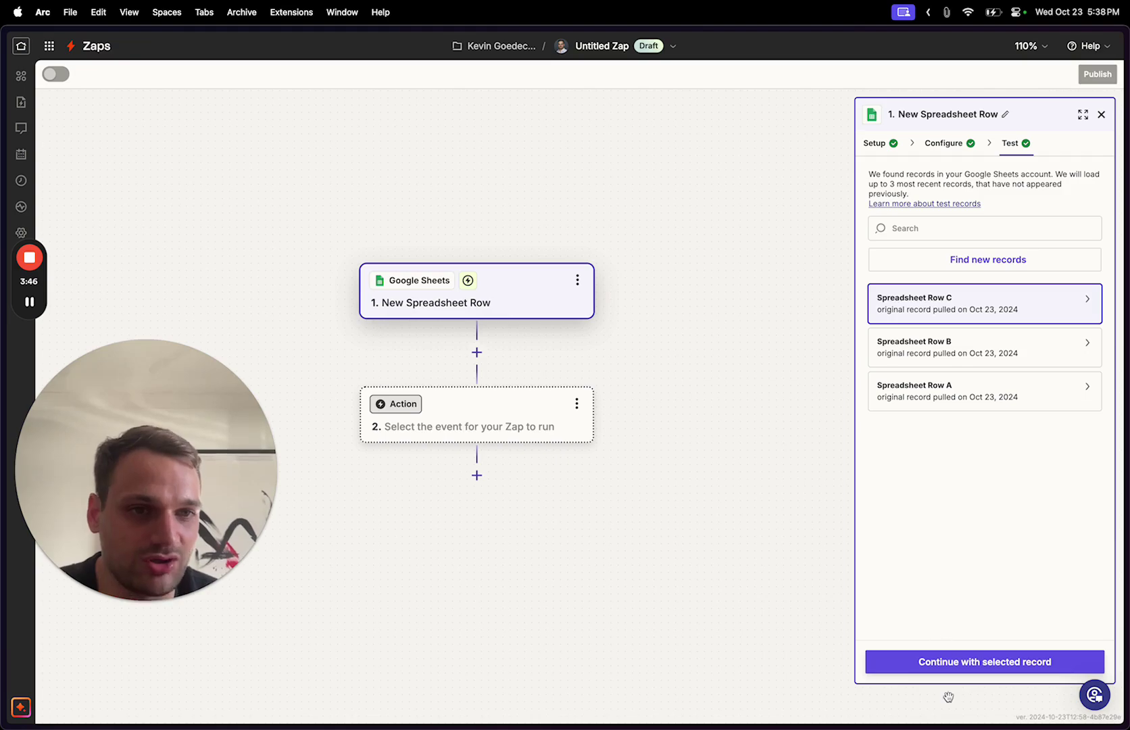
click(967, 672)
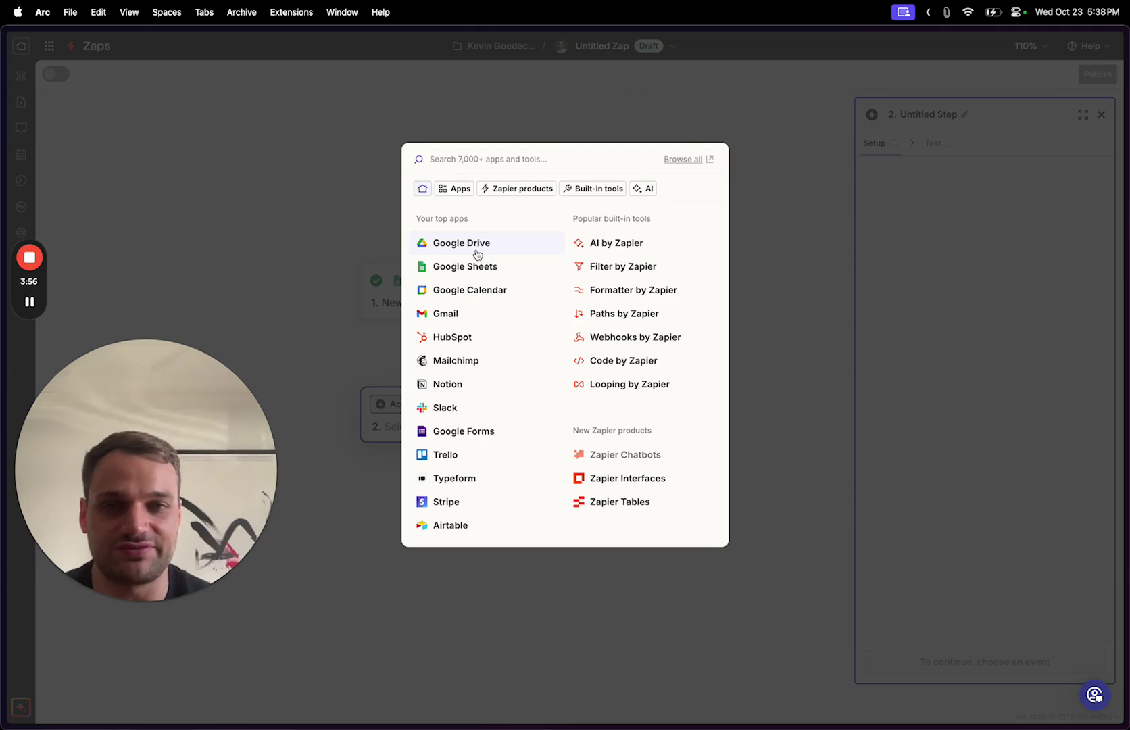
Set up the second step as SlideSpeak with the Generate Presentation action event and continue to its configuration
text(slidespeak)
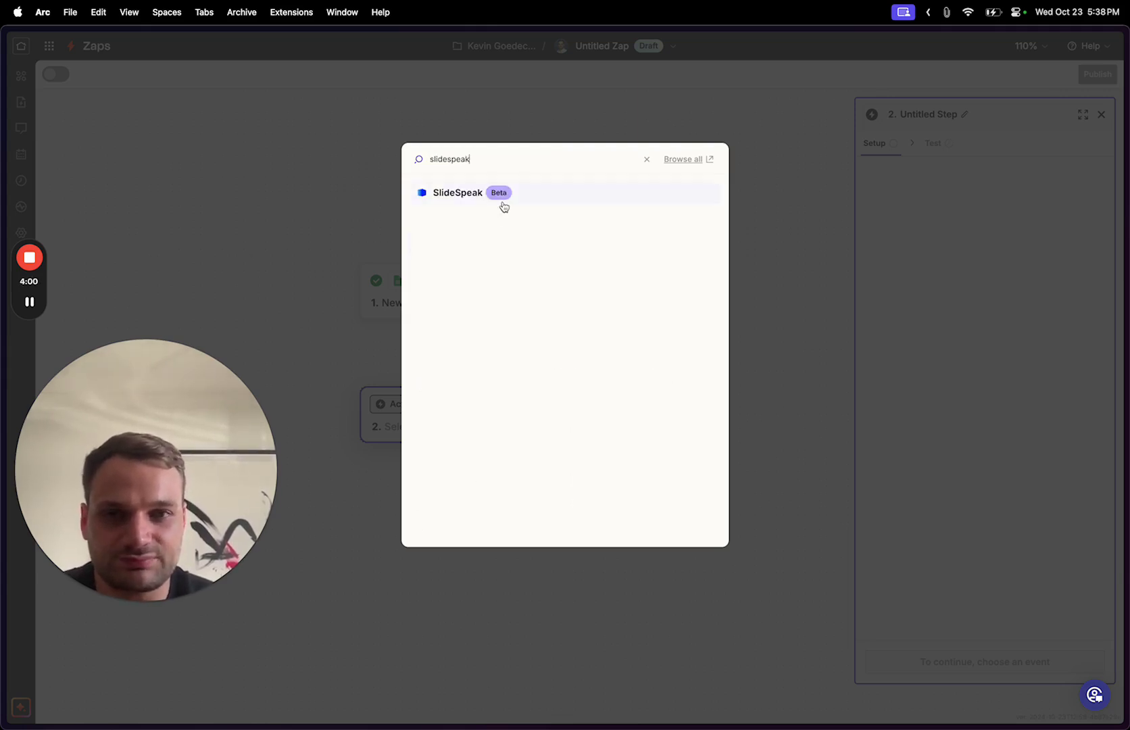
click(458, 197)
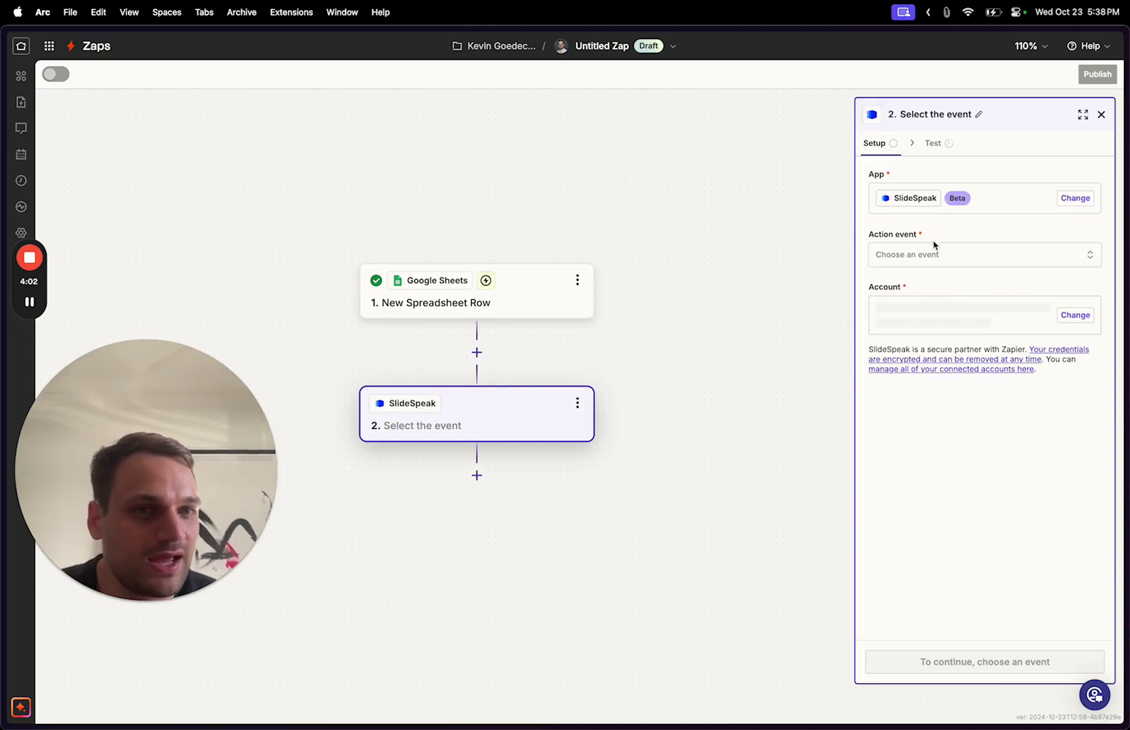
click(929, 255)
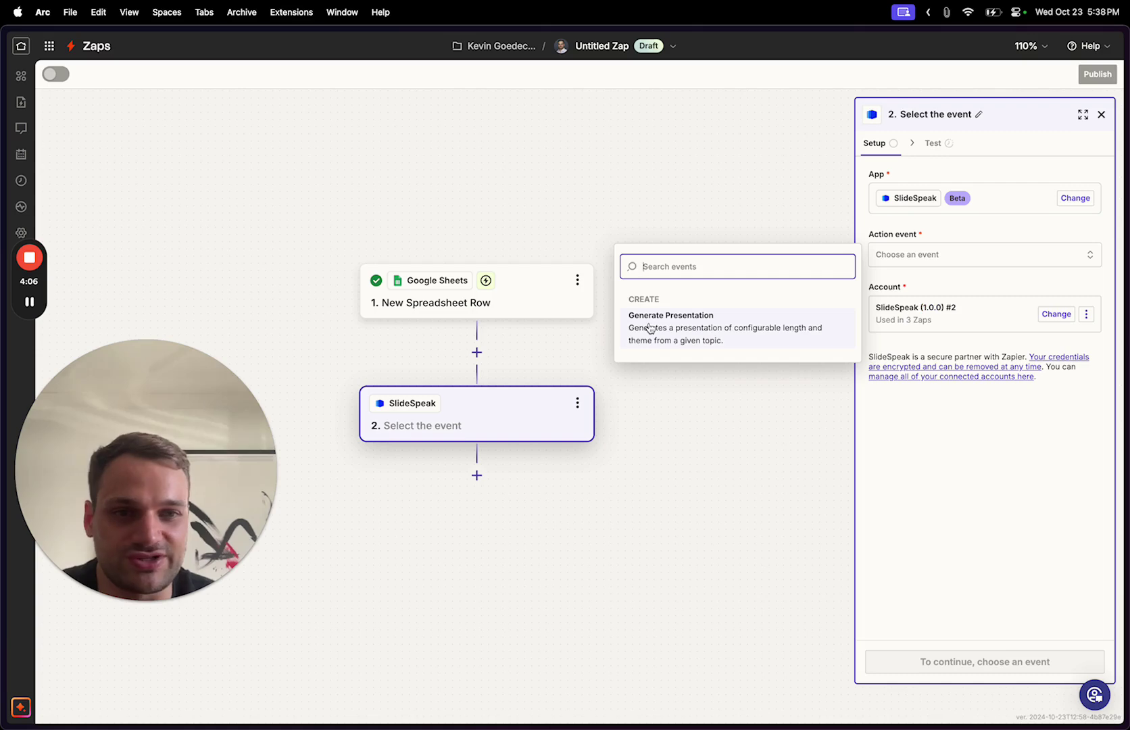
click(649, 328)
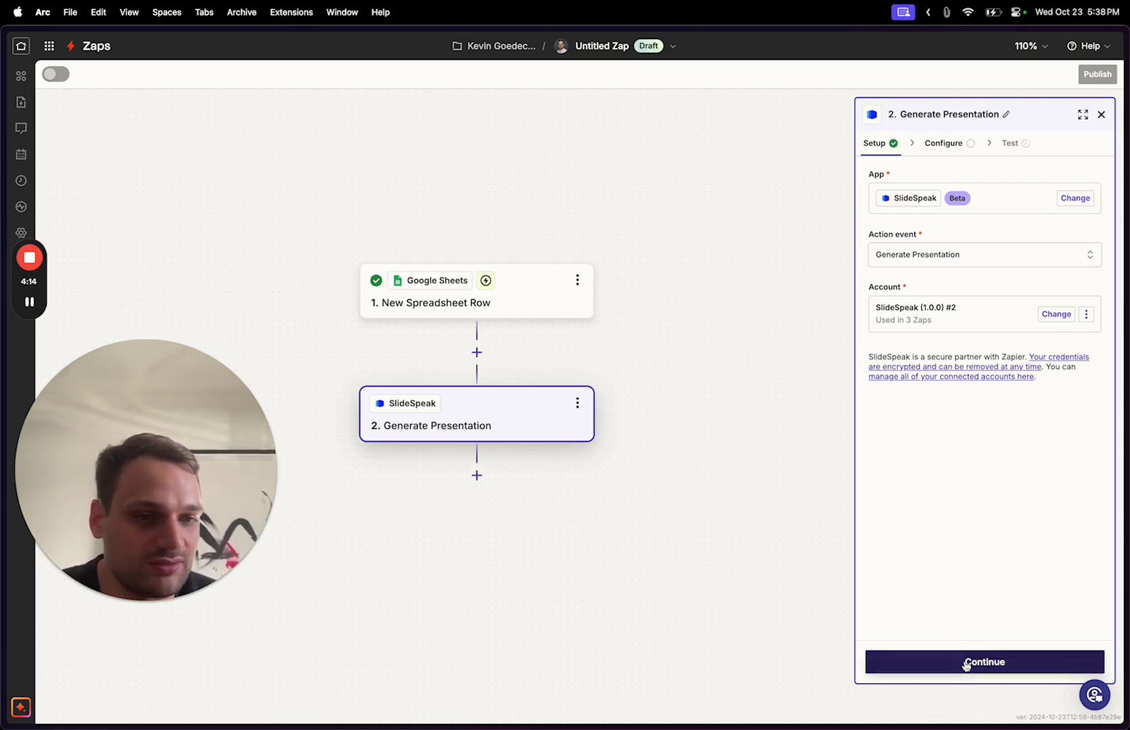
click(992, 669)
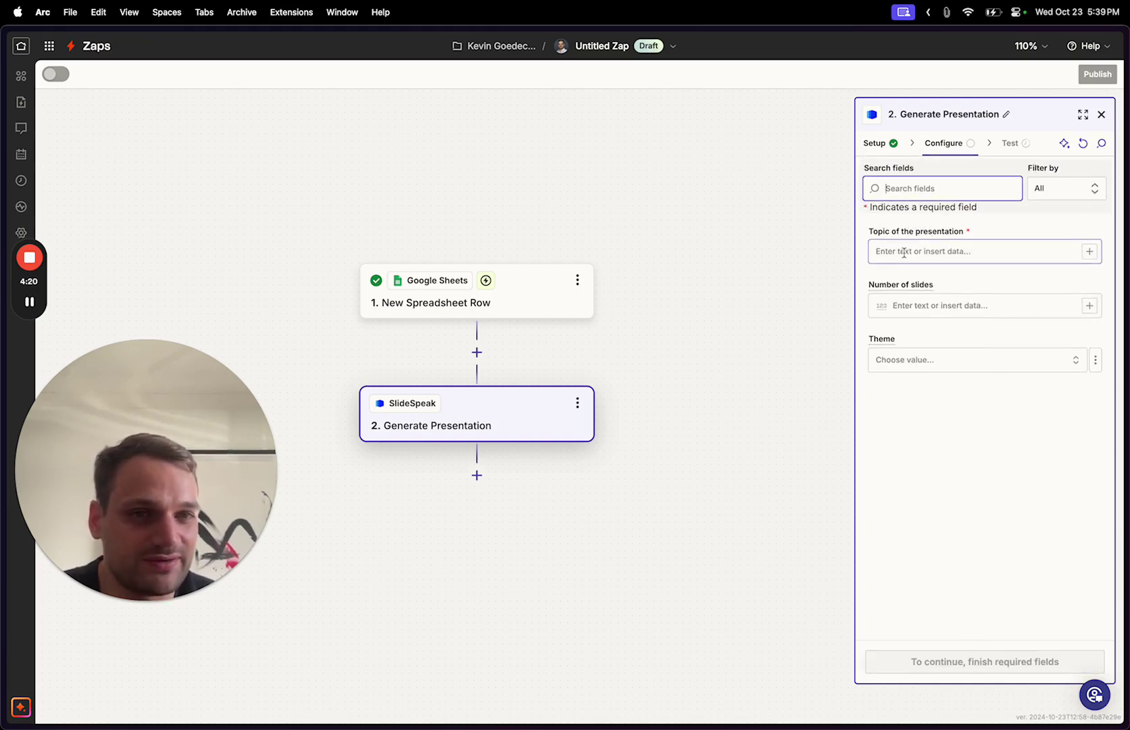
Map the Topic of the presentation field to the Topics value from the New Spreadsheet Row trigger
click(904, 251)
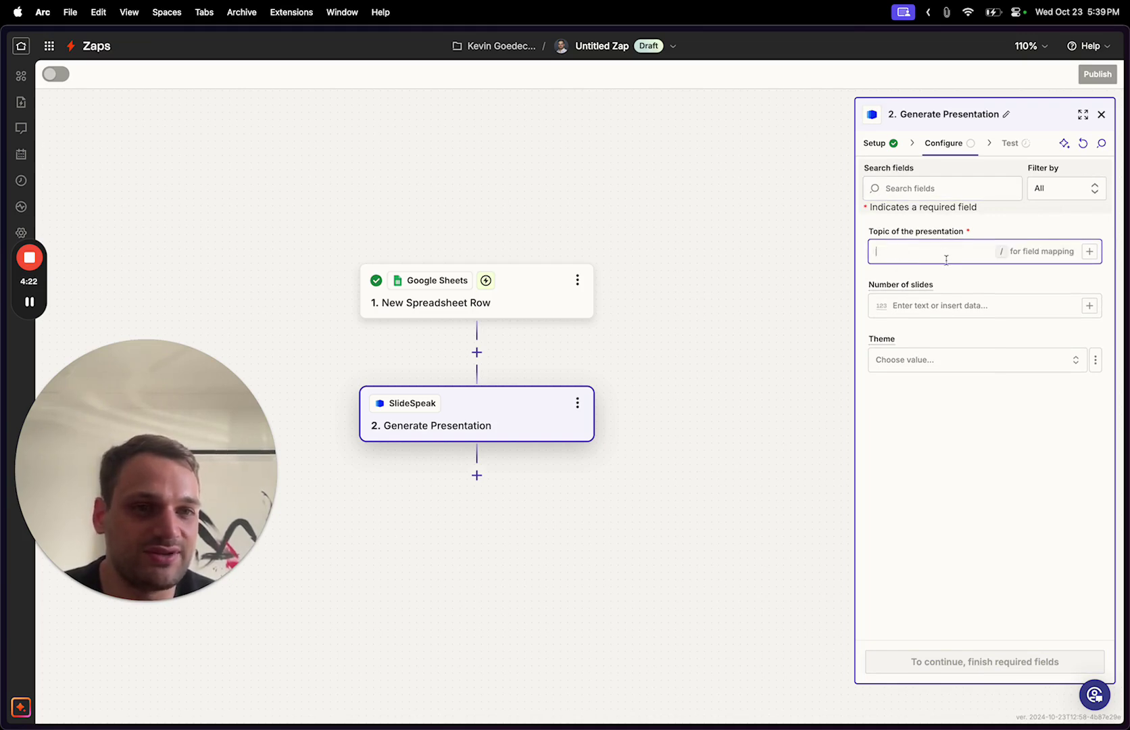
click(1089, 251)
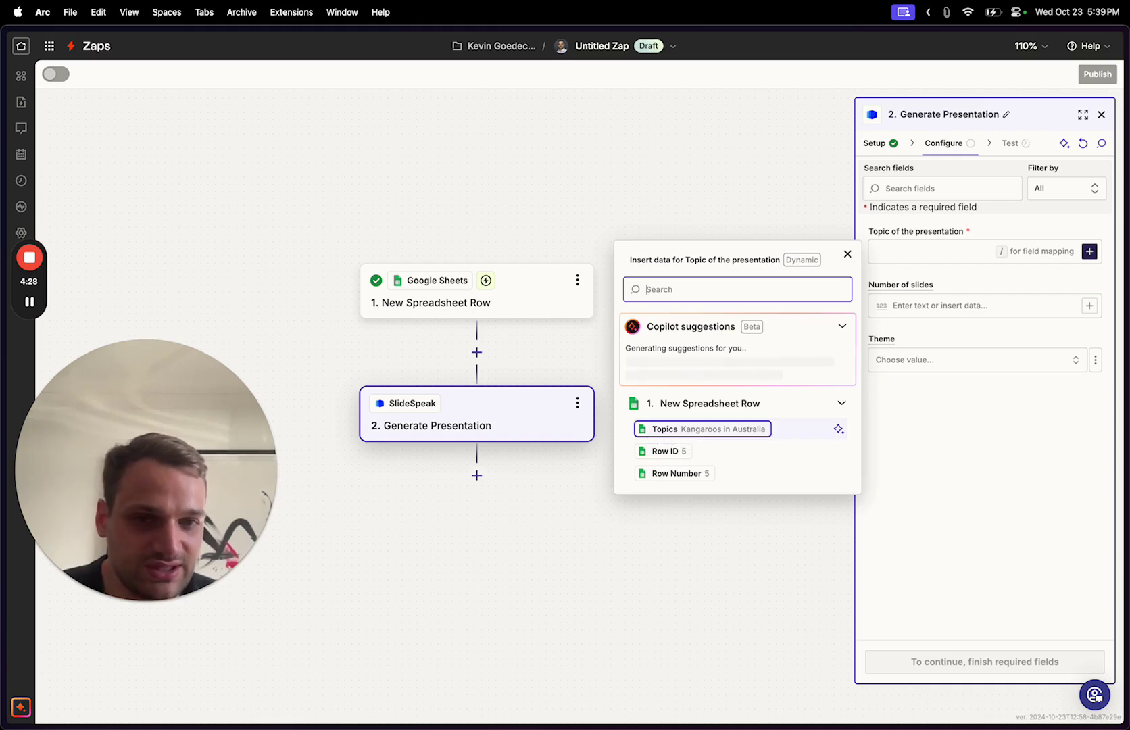
click(674, 472)
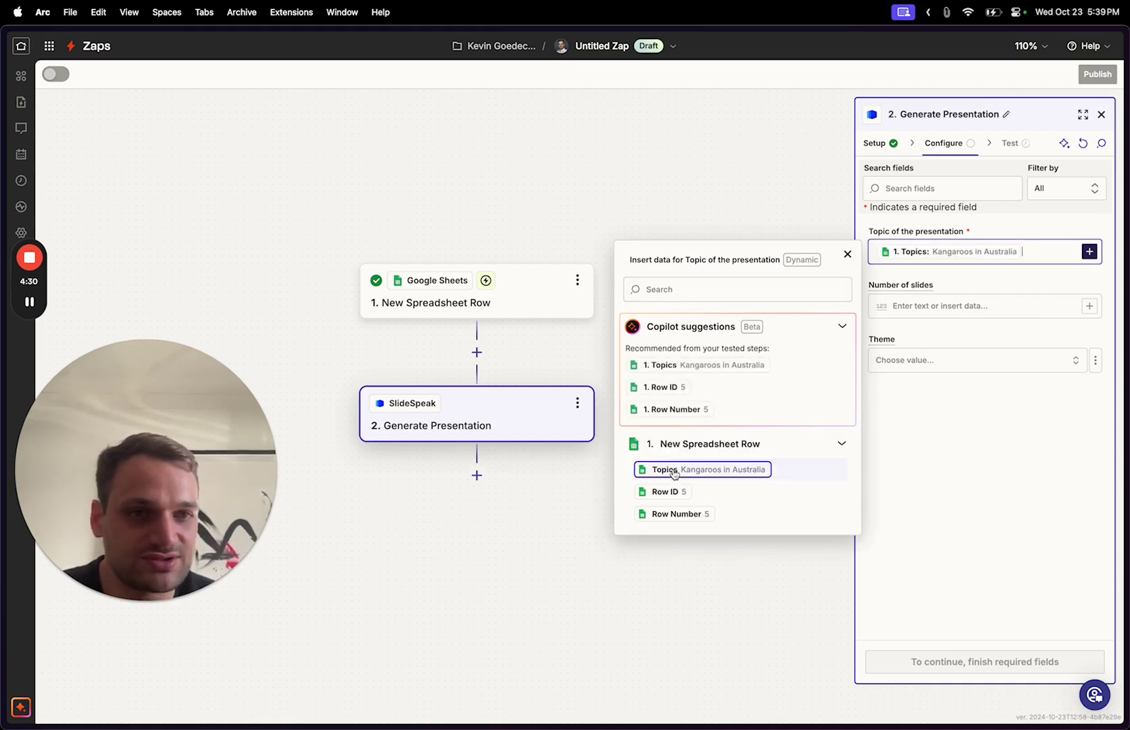
click(945, 471)
Set the number of slides to 5 and choose the default theme for the generated presentation
click(926, 303)
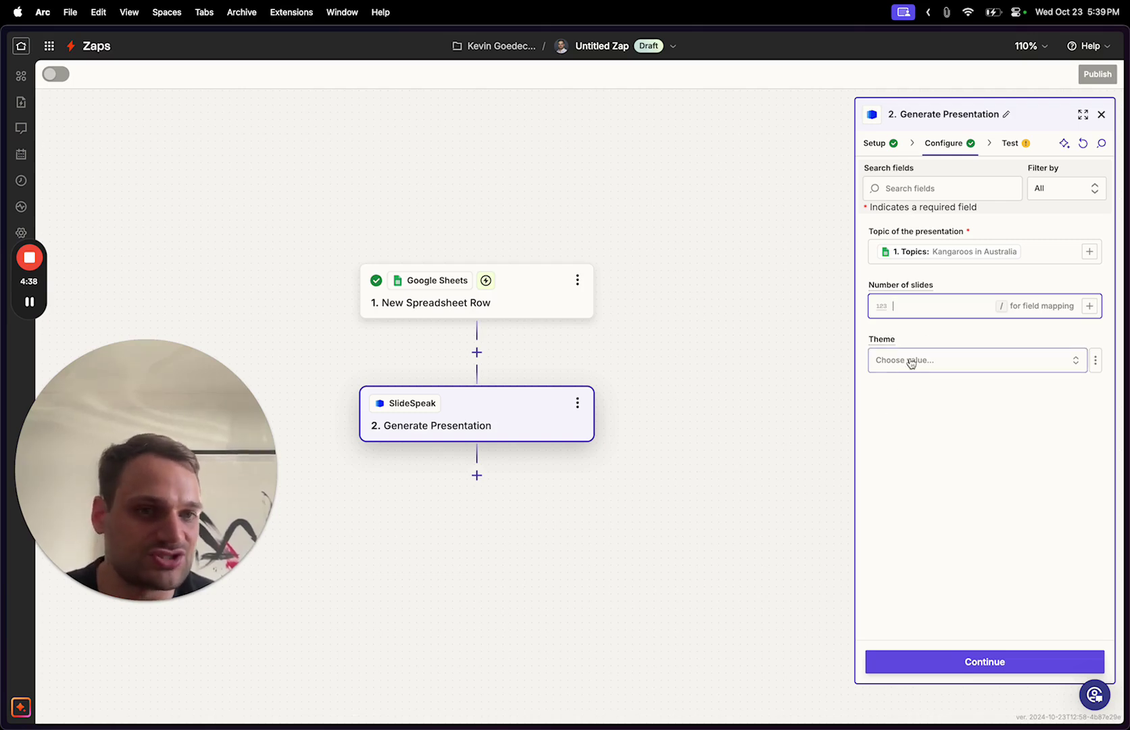
text(5)
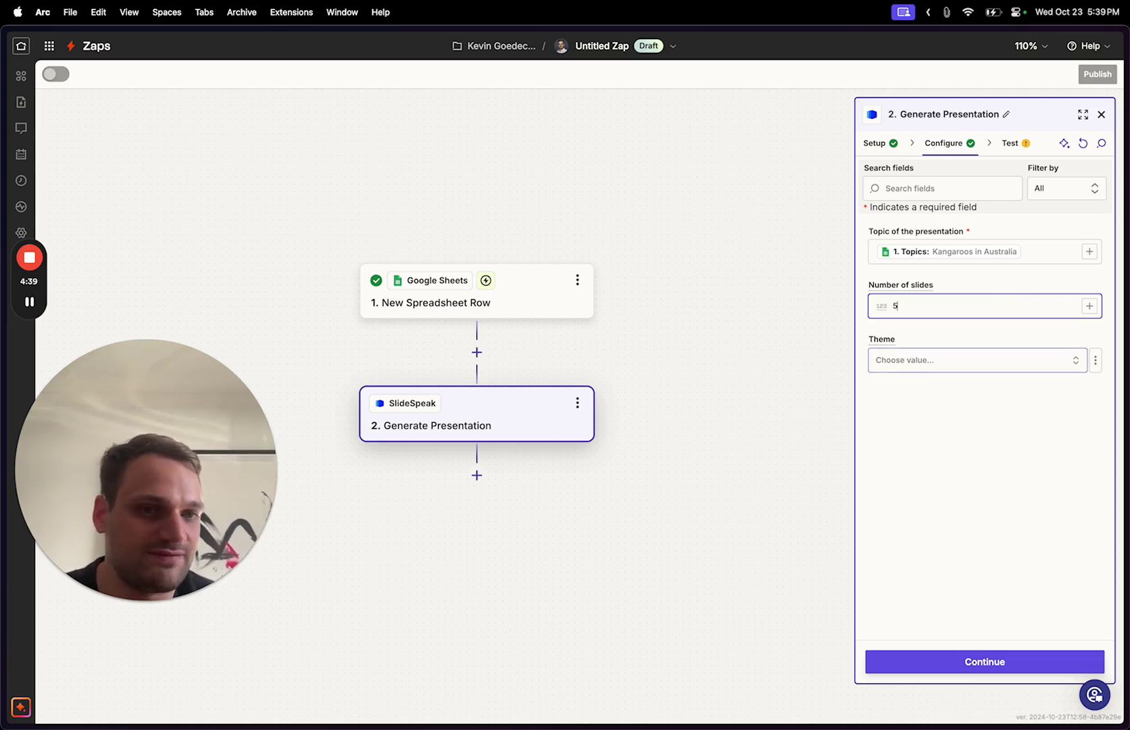
click(906, 369)
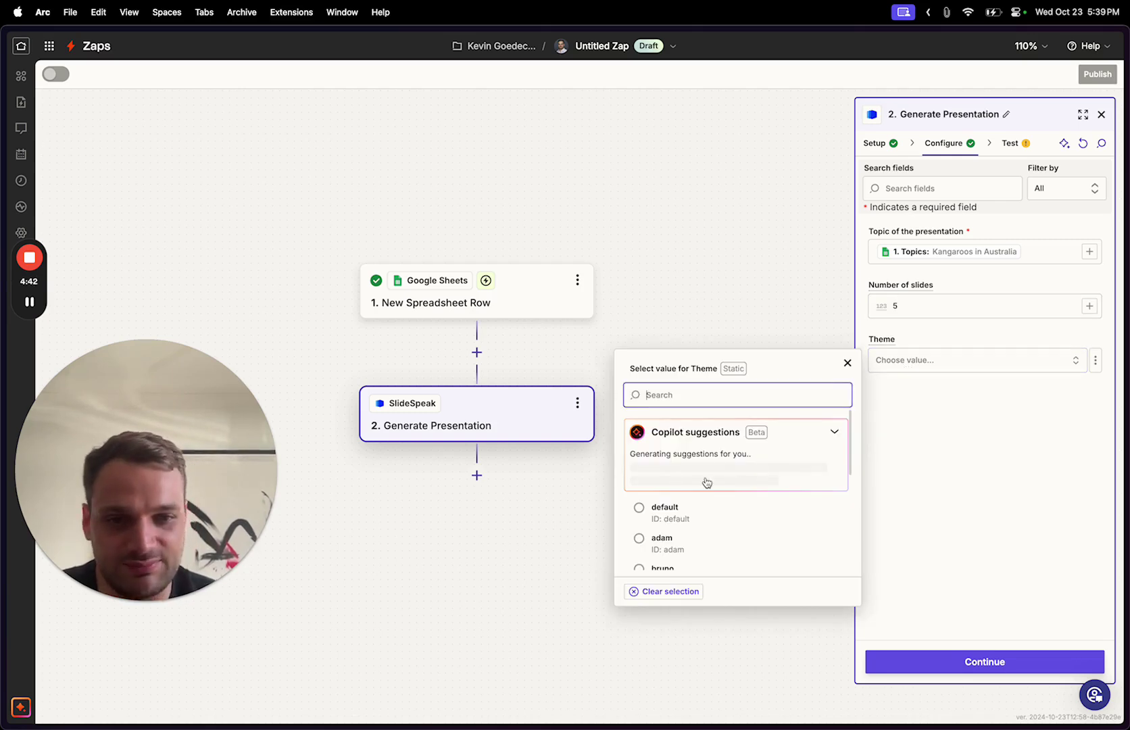
scroll(711, 538, down, 3)
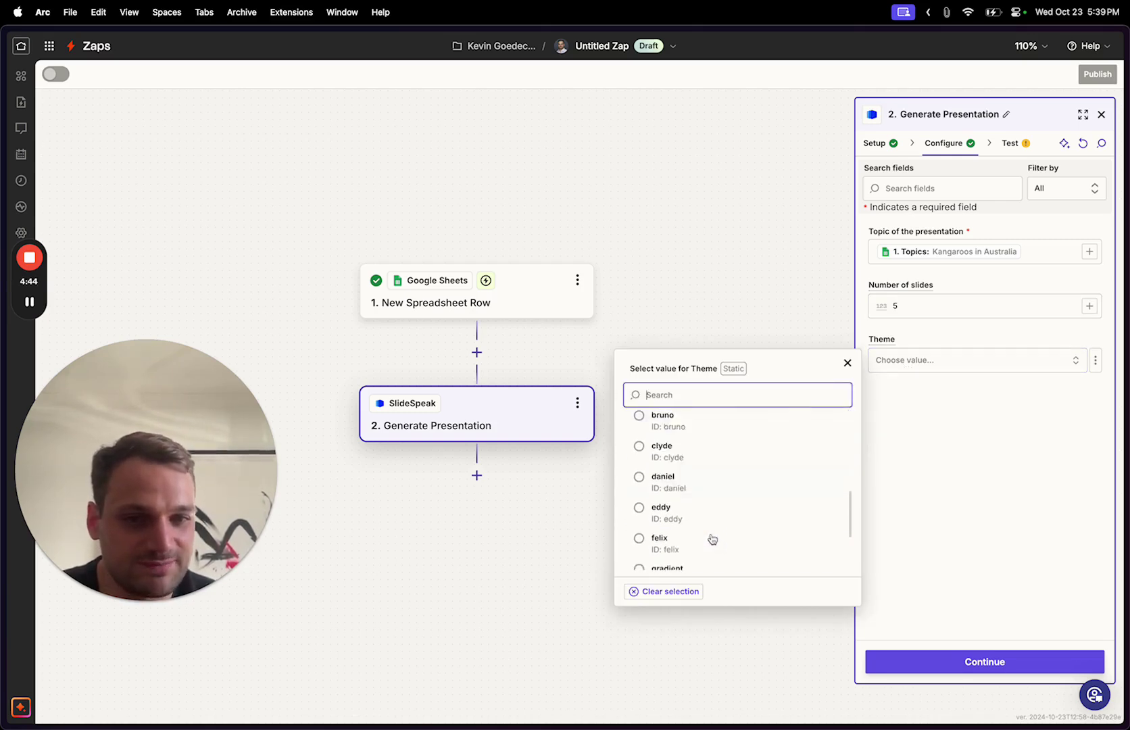
scroll(683, 523, up, 3)
click(662, 471)
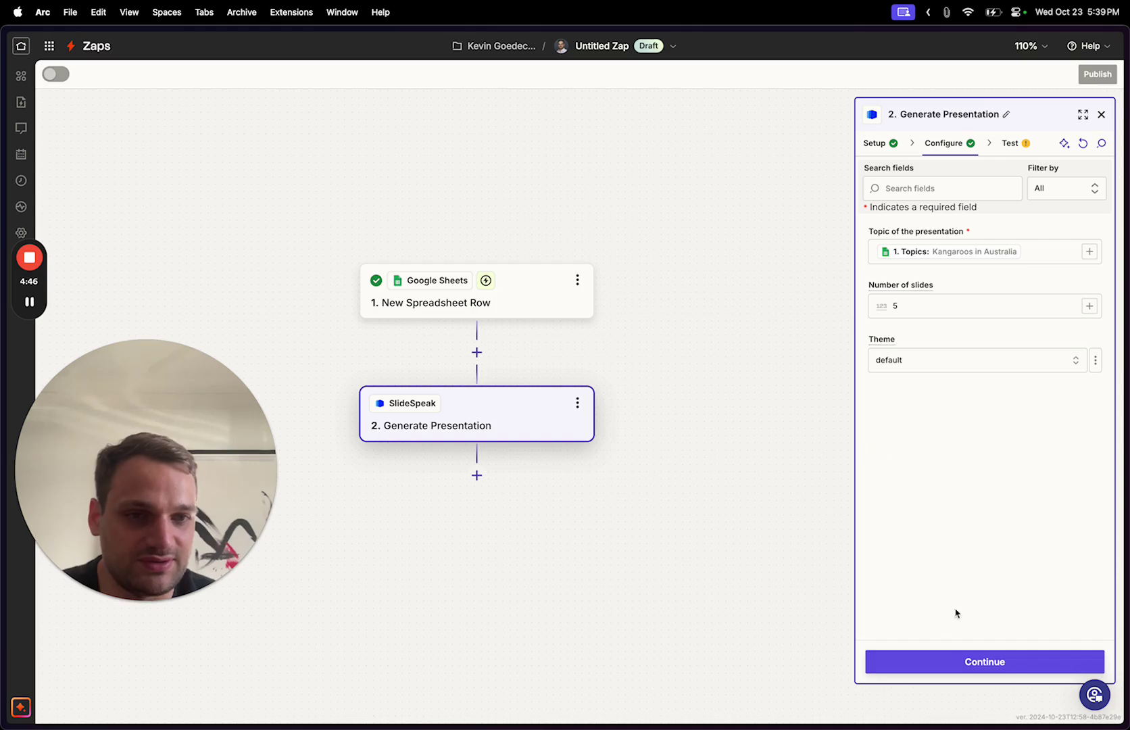
Test the Generate Presentation step, publish the Zap and dismiss the publishing dialog
click(982, 667)
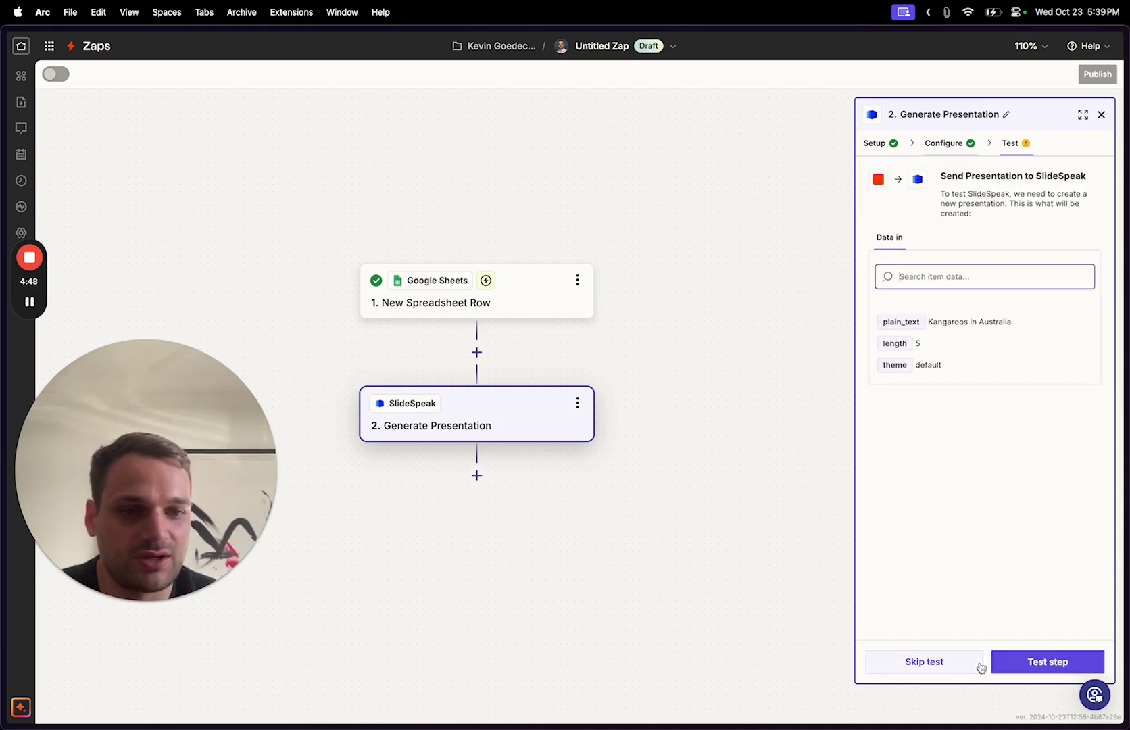
click(1052, 665)
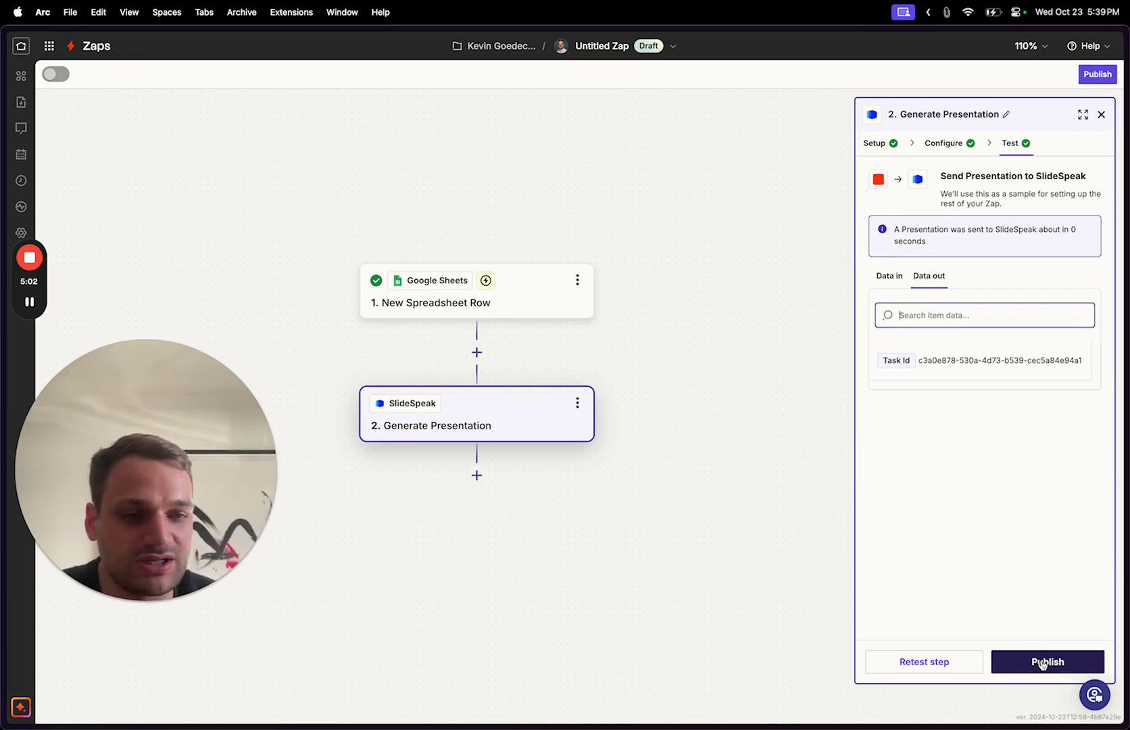
click(1044, 662)
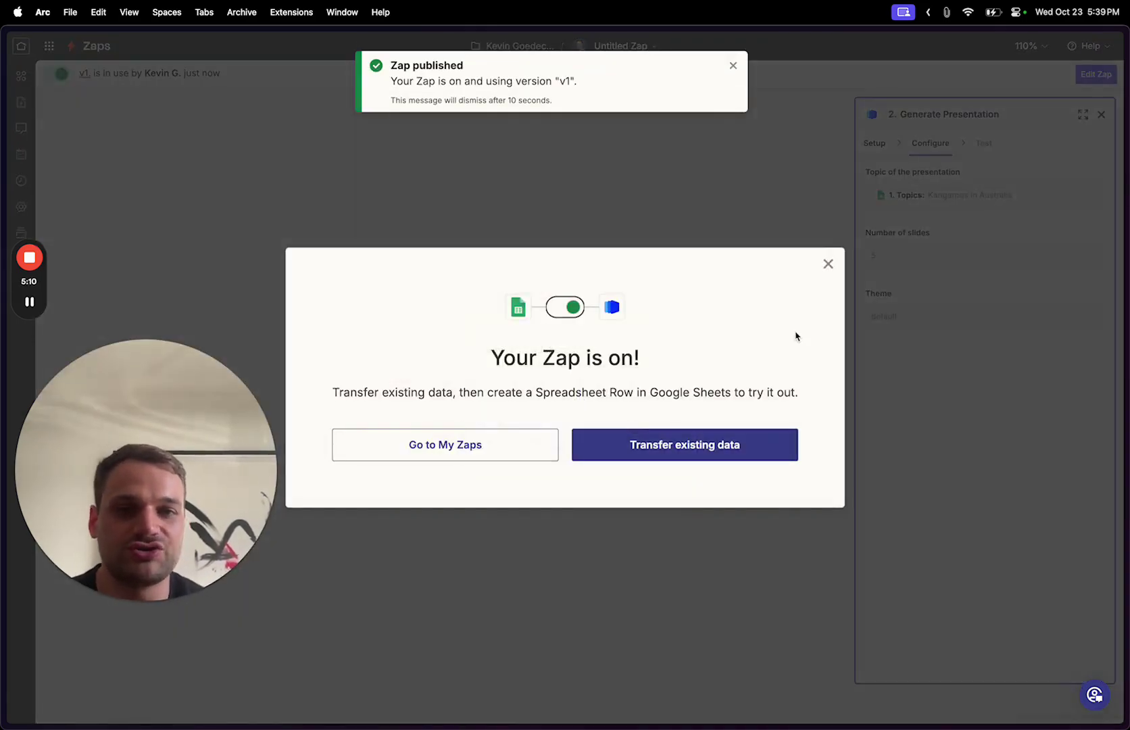
click(828, 265)
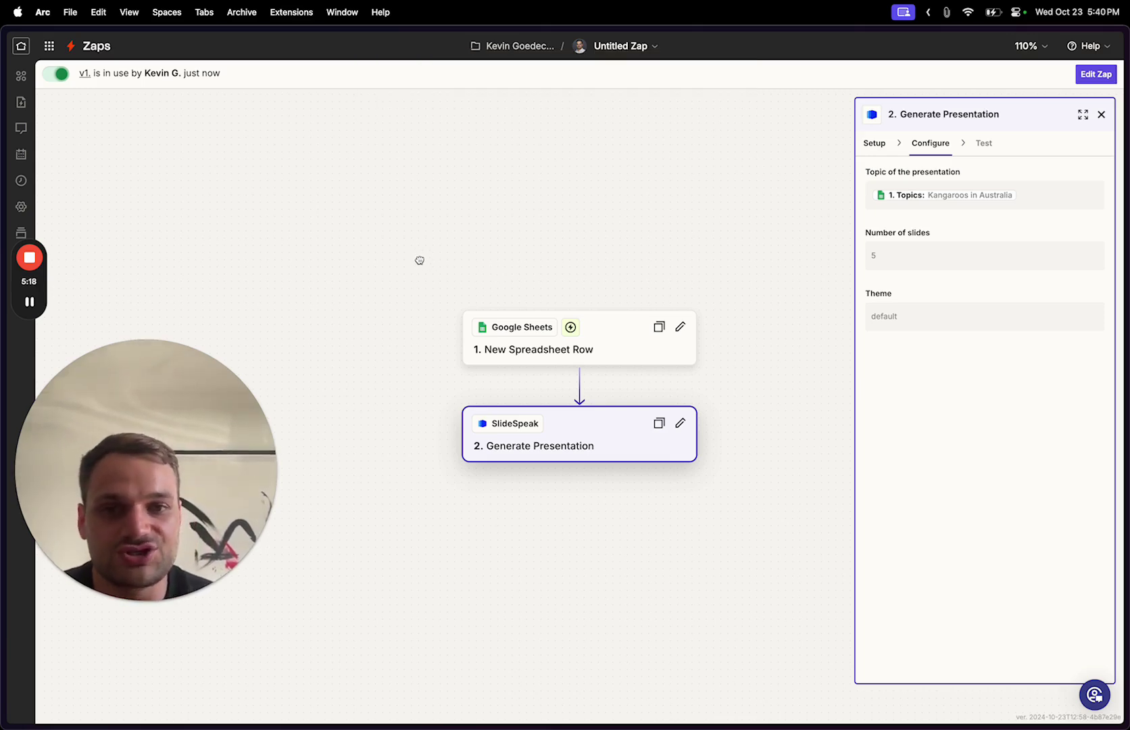
scroll(621, 240, right, 2)
scroll(621, 240, down, 1)
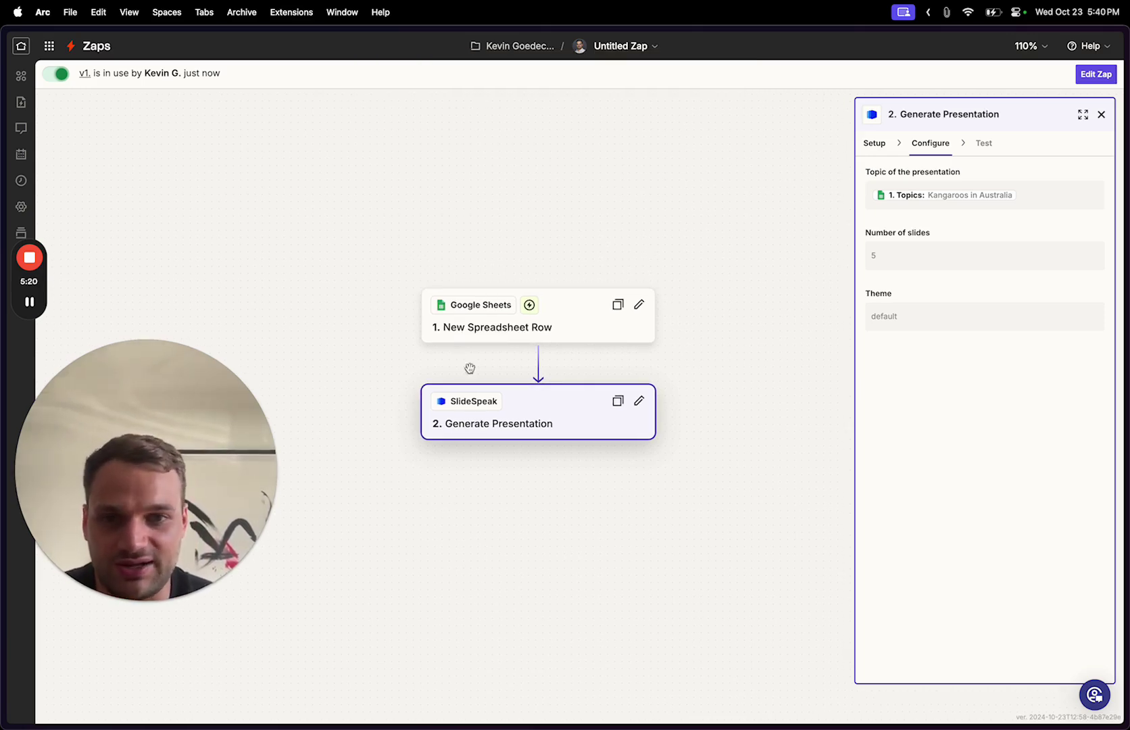
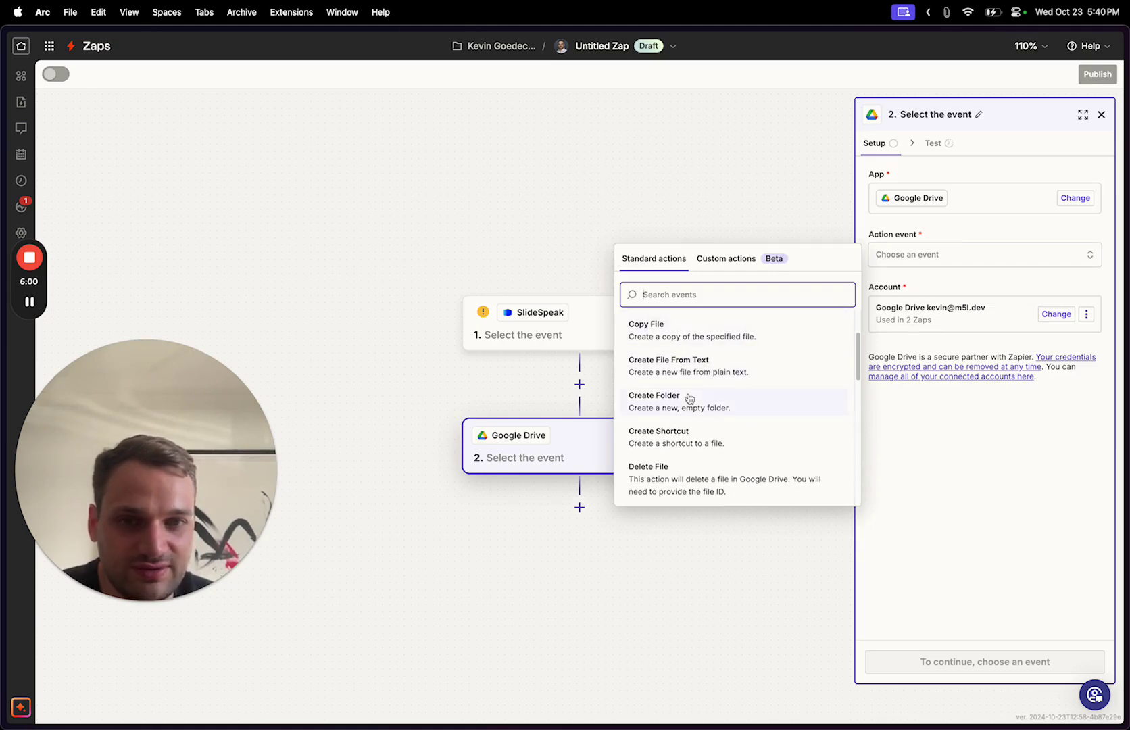
Choose Upload File as the Google Drive action event and continue to its configuration
scroll(688, 398, down, 5)
scroll(689, 398, down, 3)
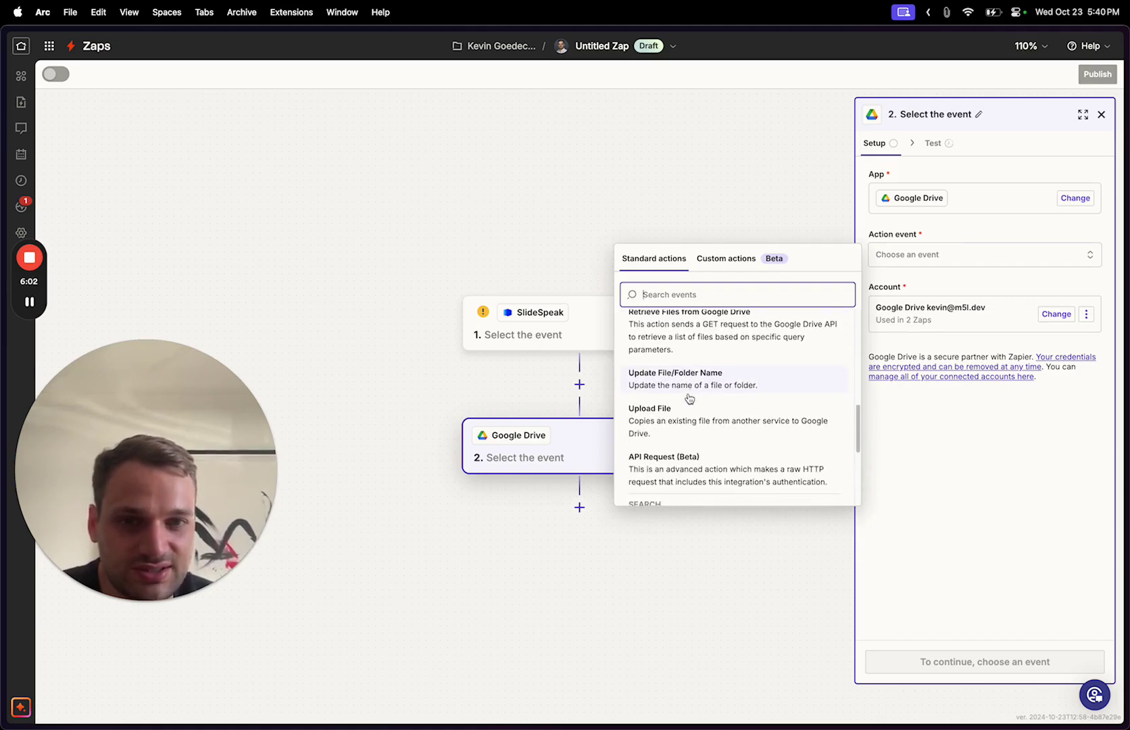
click(679, 415)
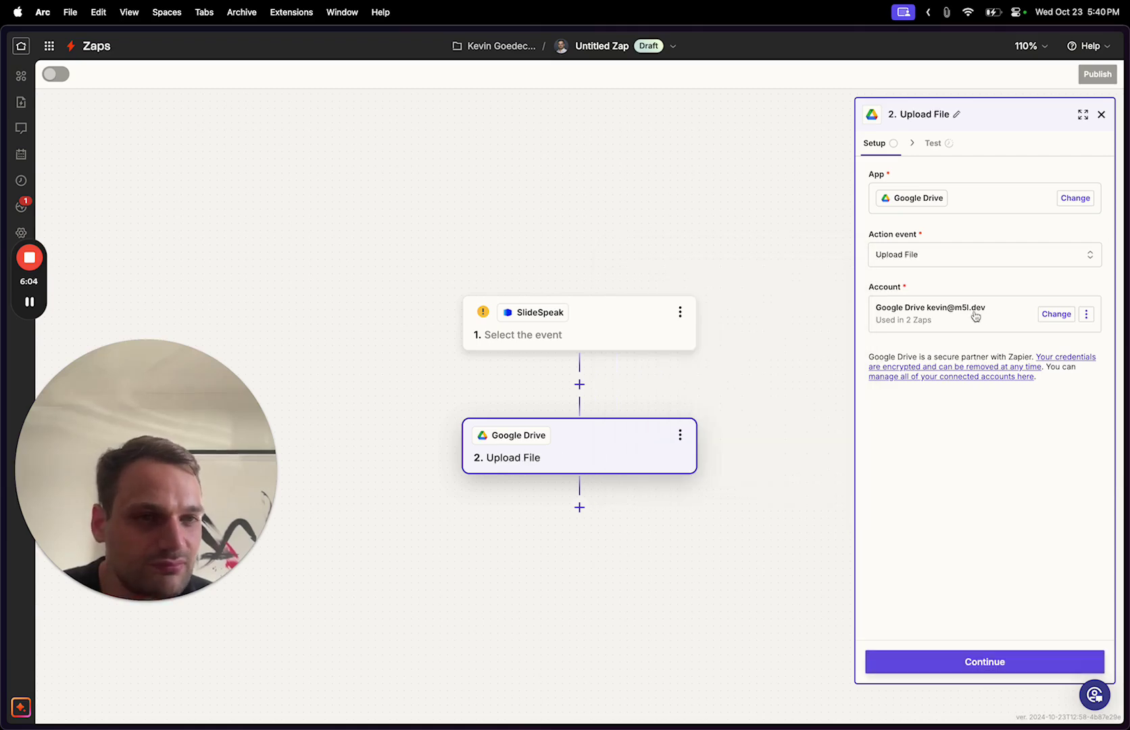
click(1012, 661)
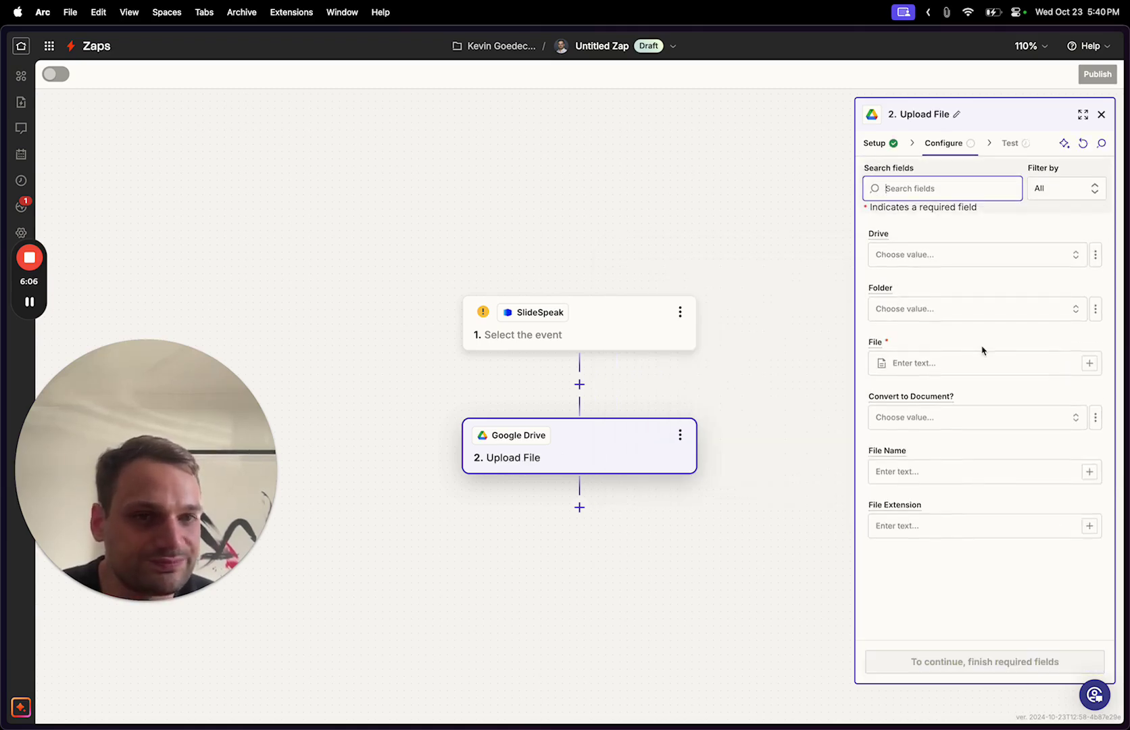
Set the upload destination to My Google Drive and its Presentations folder
click(975, 256)
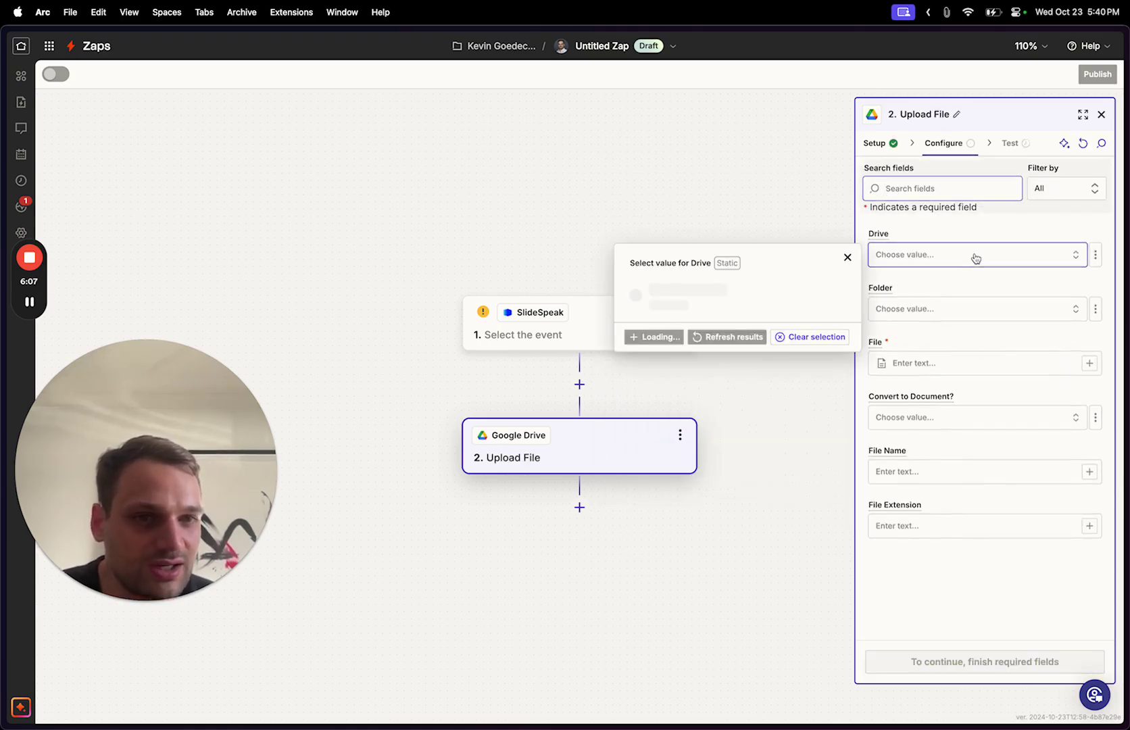
click(682, 290)
click(906, 309)
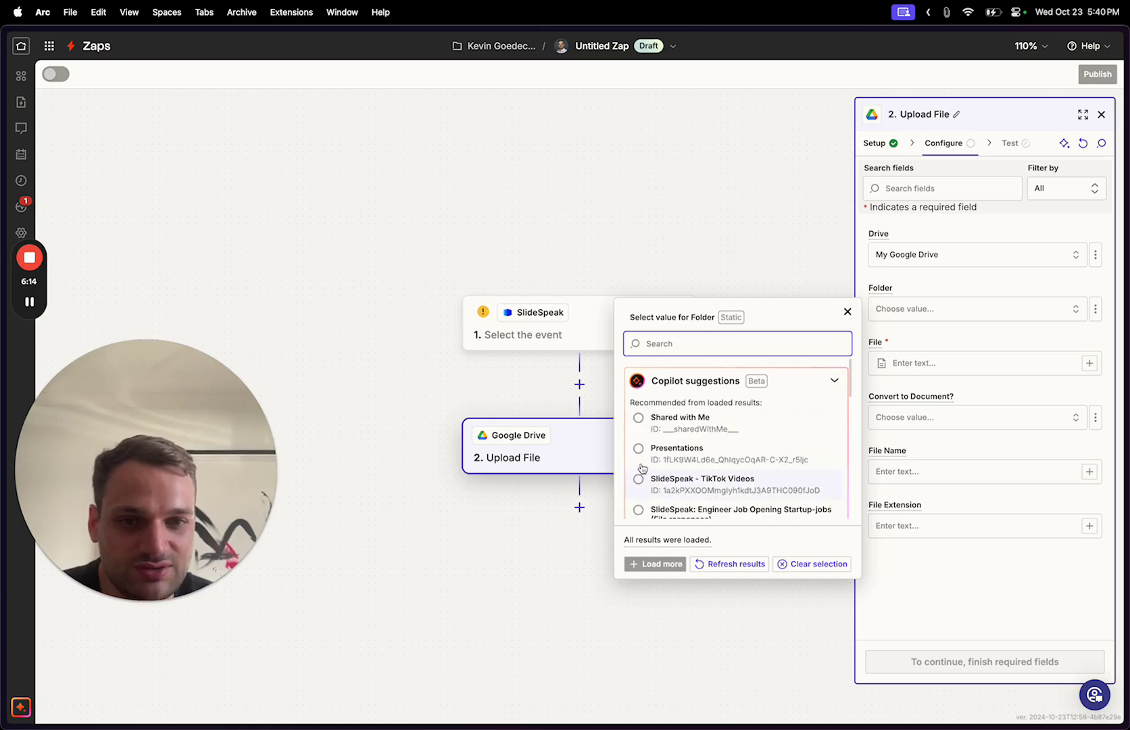
click(640, 450)
Switch to Google Drive, move the existing file in the Presentations folder to the trash and return to the Upload File Zap
mouse_move(3, 197)
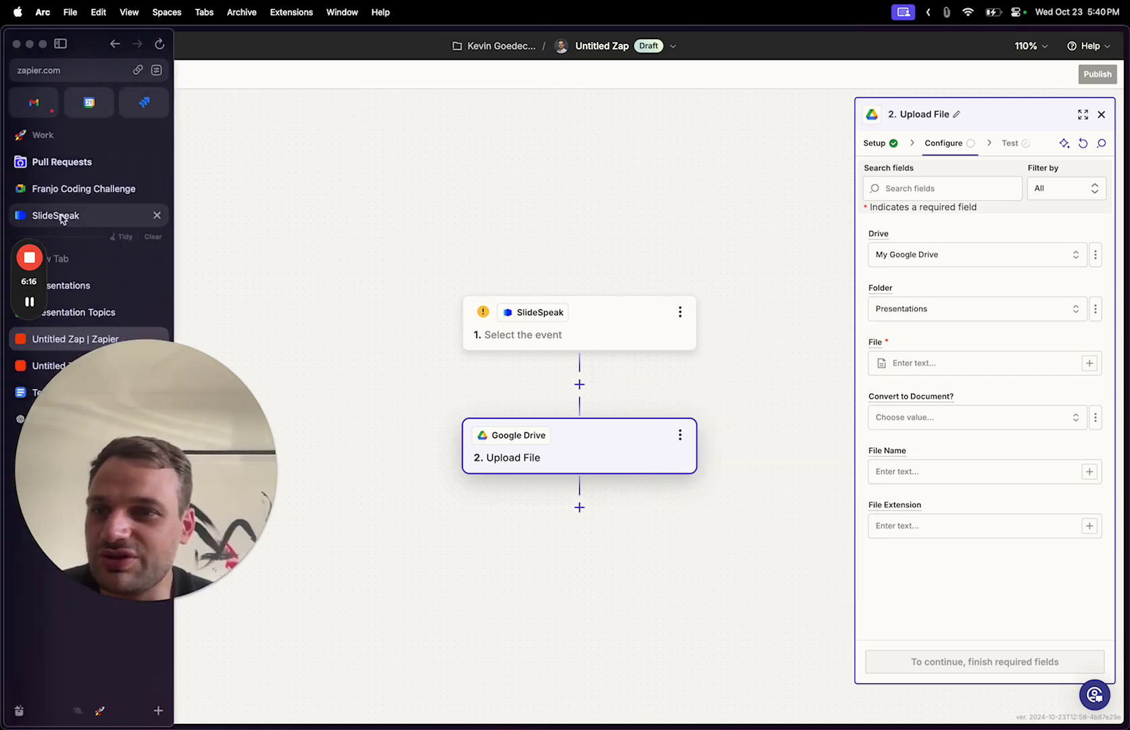
click(76, 281)
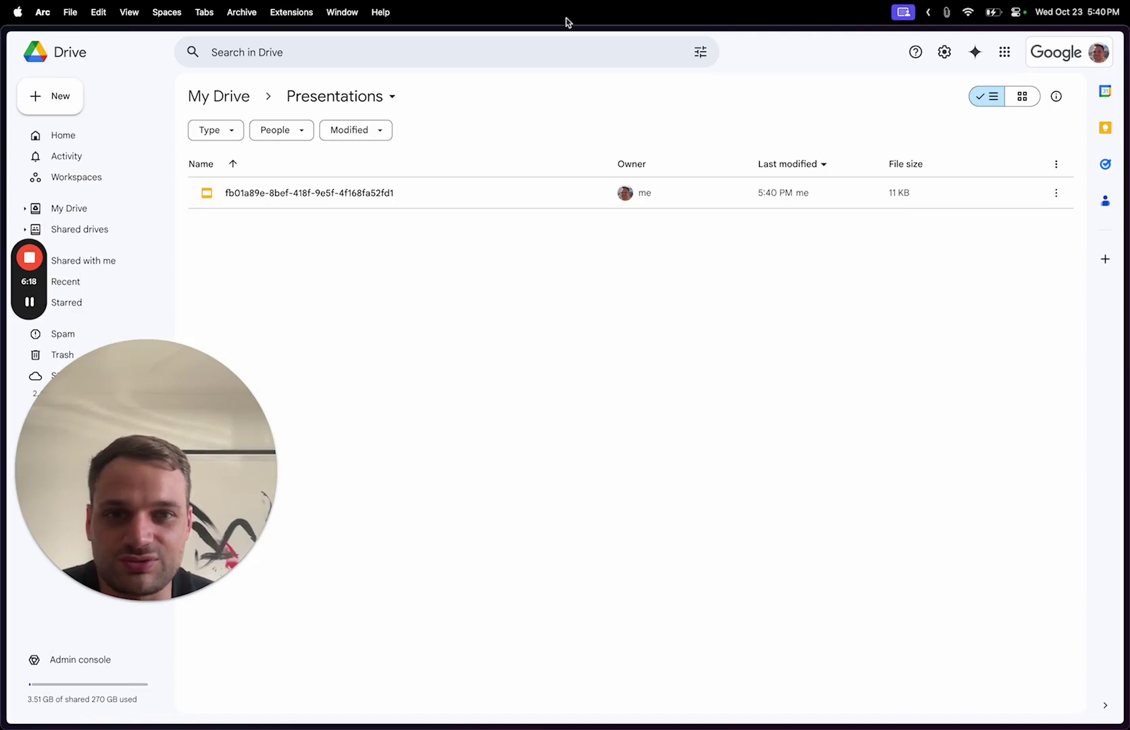
click(408, 200)
right_click(407, 200)
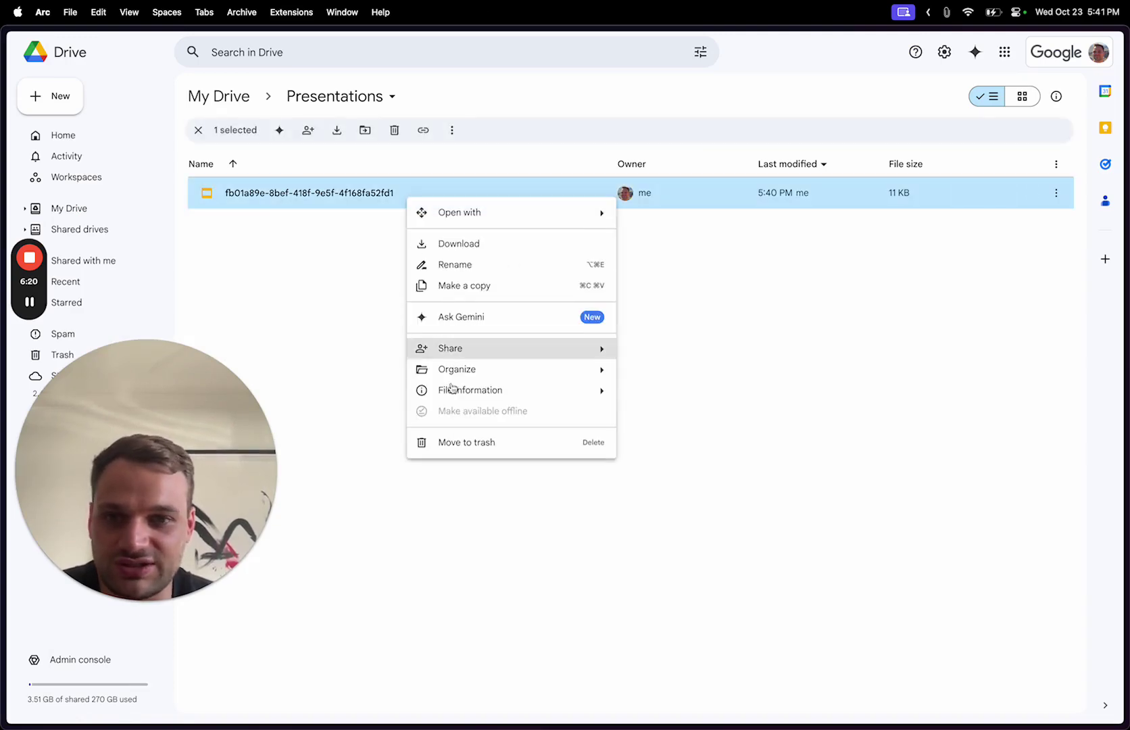
click(422, 443)
click(575, 416)
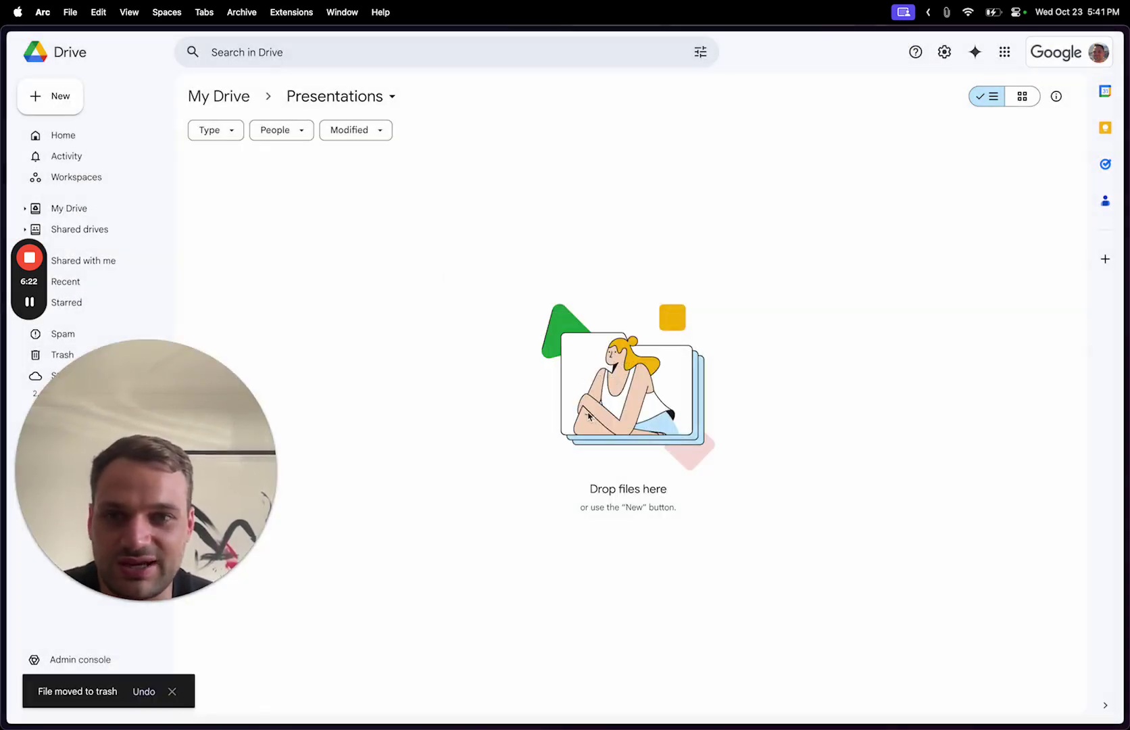
mouse_move(2, 150)
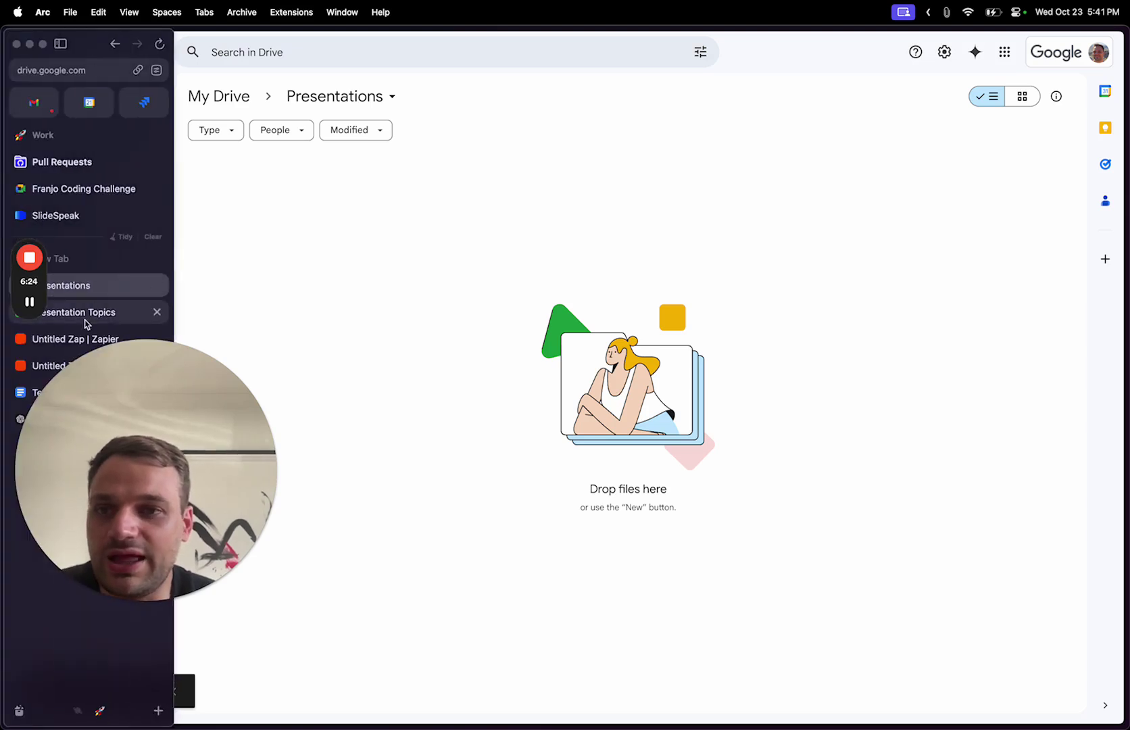
click(75, 336)
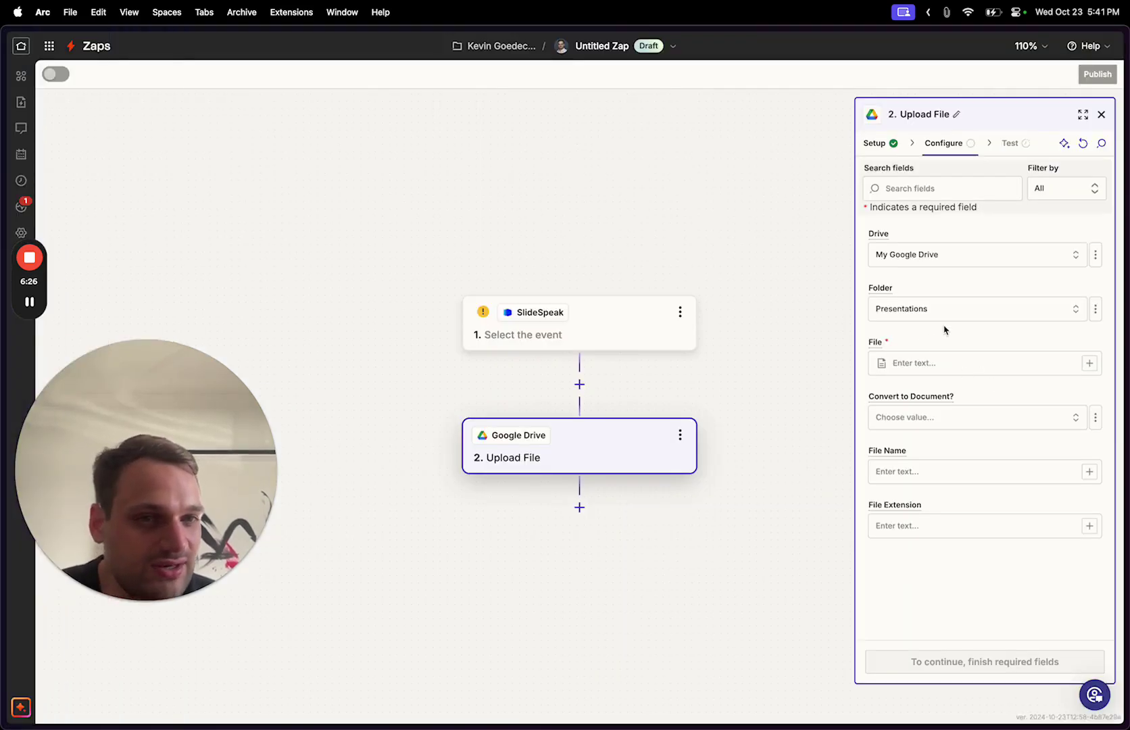
click(930, 363)
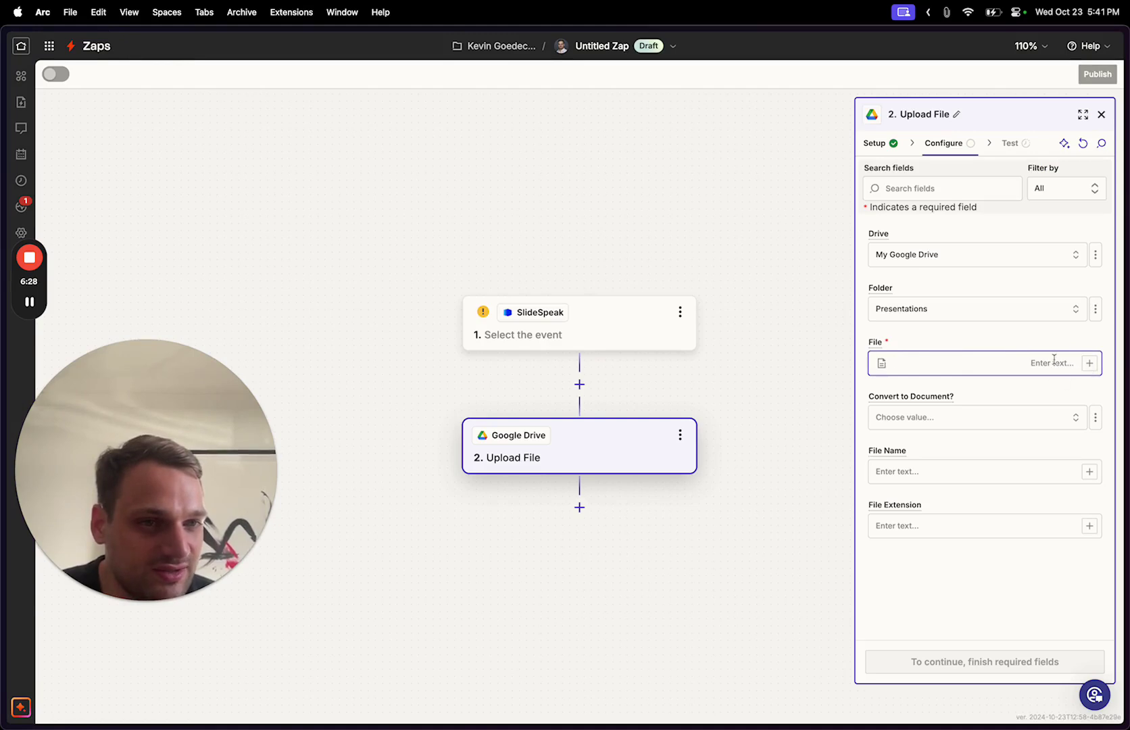
click(1088, 363)
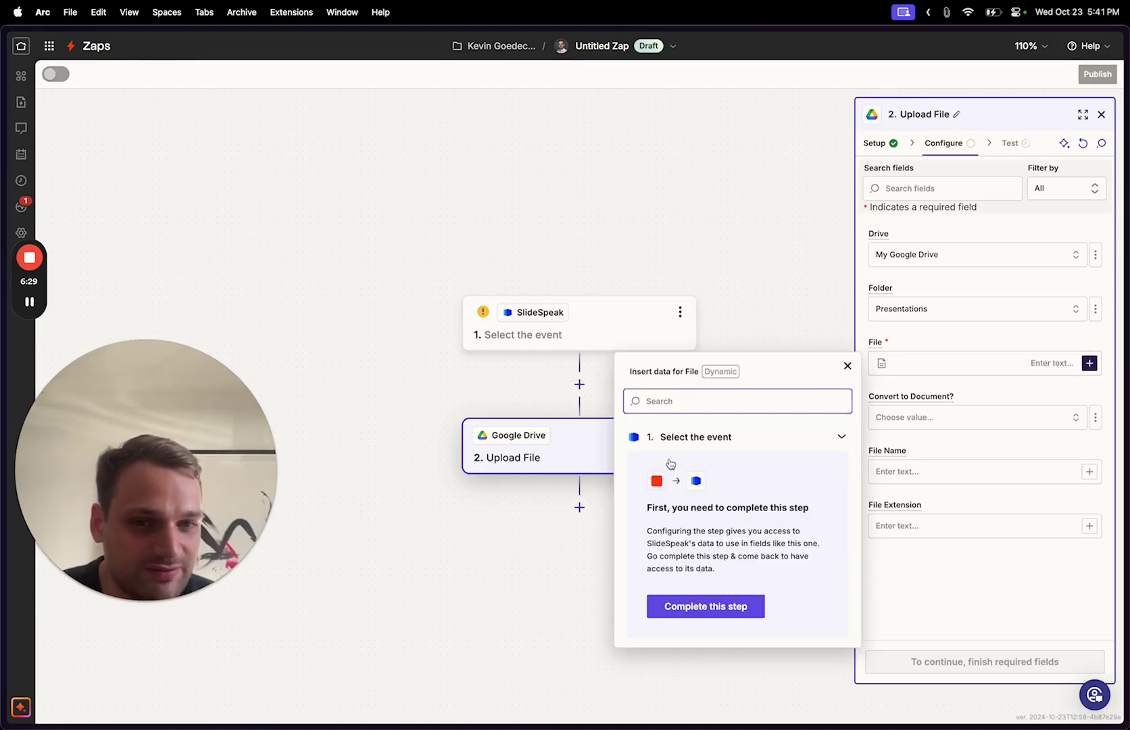
double_click(697, 438)
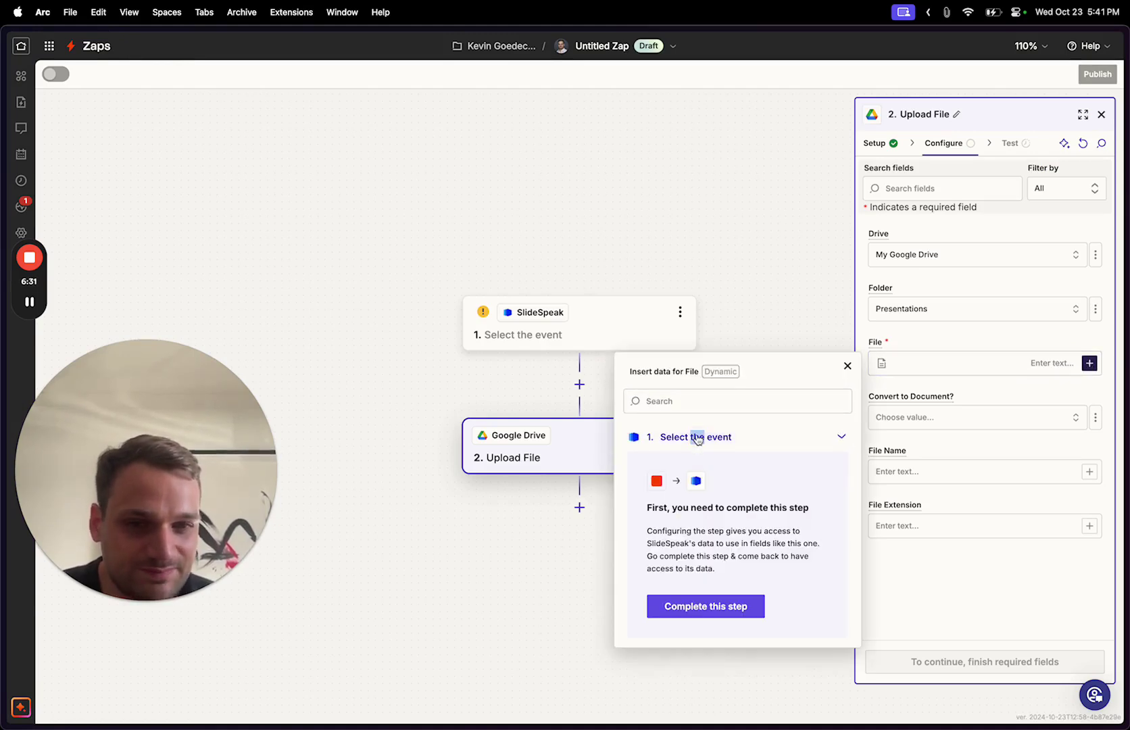
click(826, 338)
Set the SlideSpeak trigger event to New Presentation, test the trigger and continue with the record Presentation A
click(600, 340)
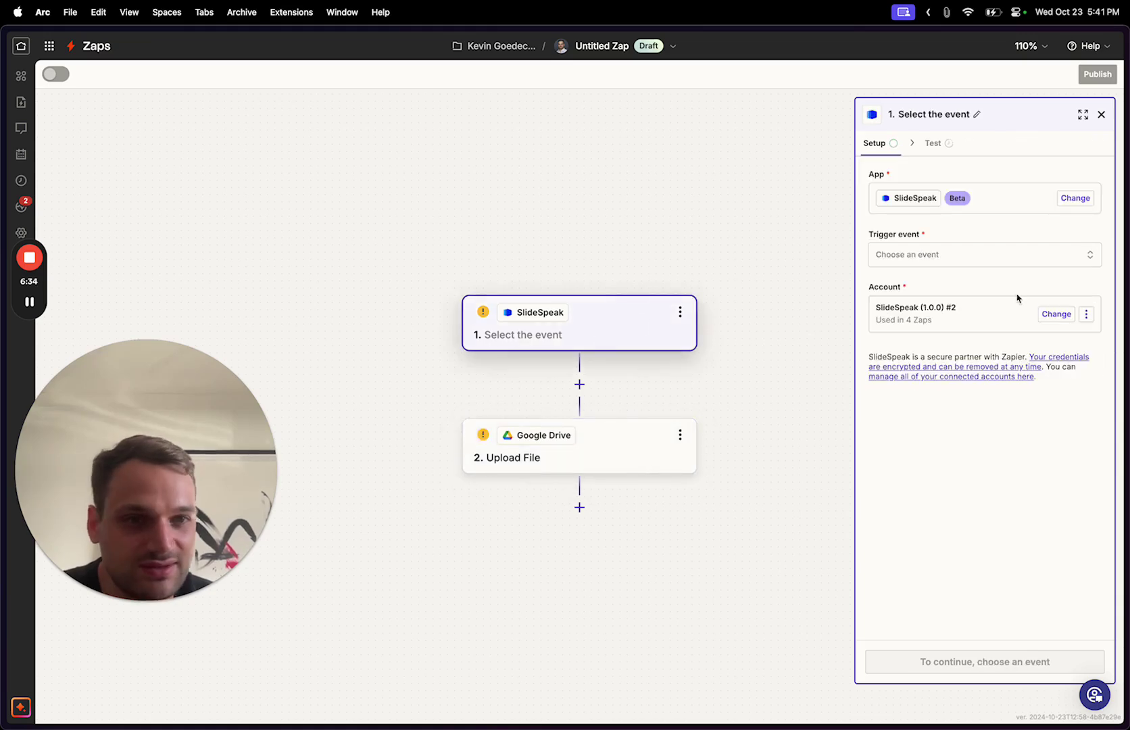
click(961, 258)
click(730, 311)
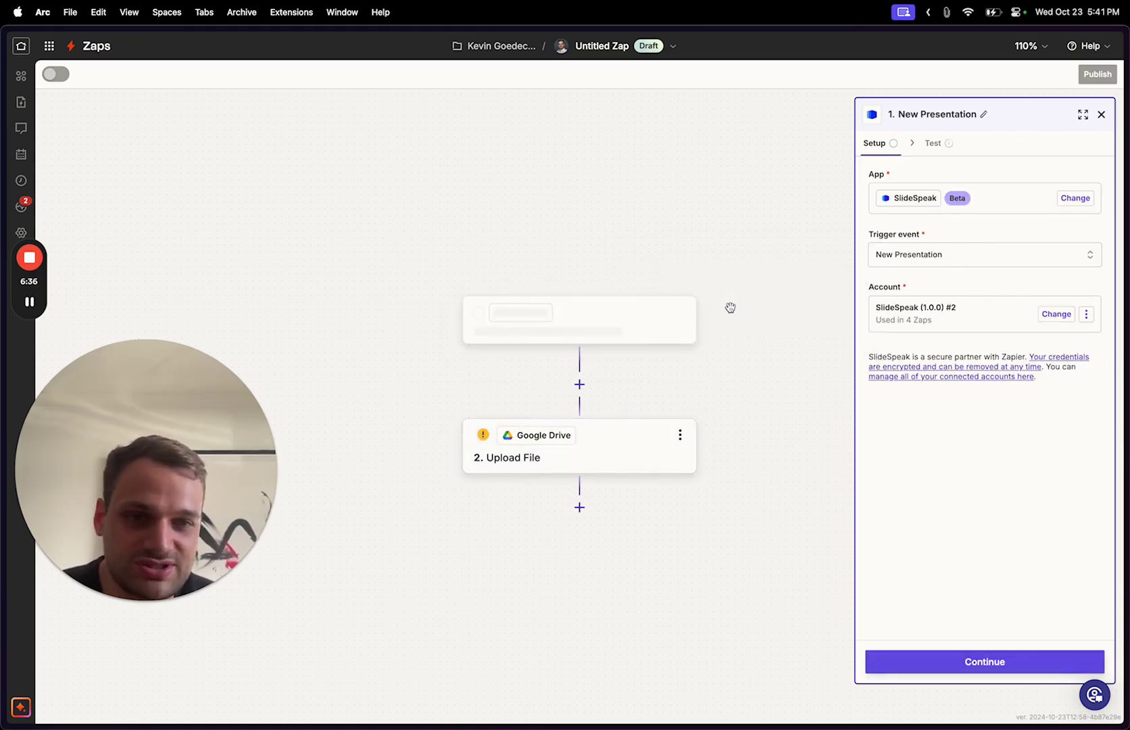
click(960, 663)
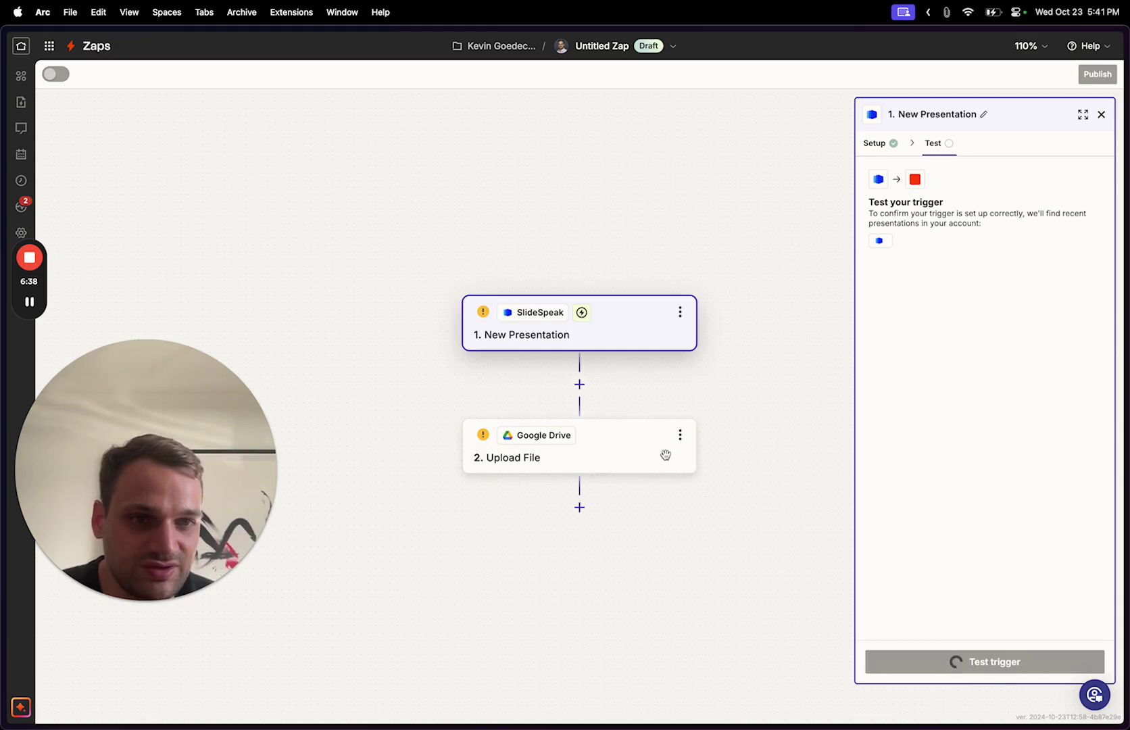
click(959, 662)
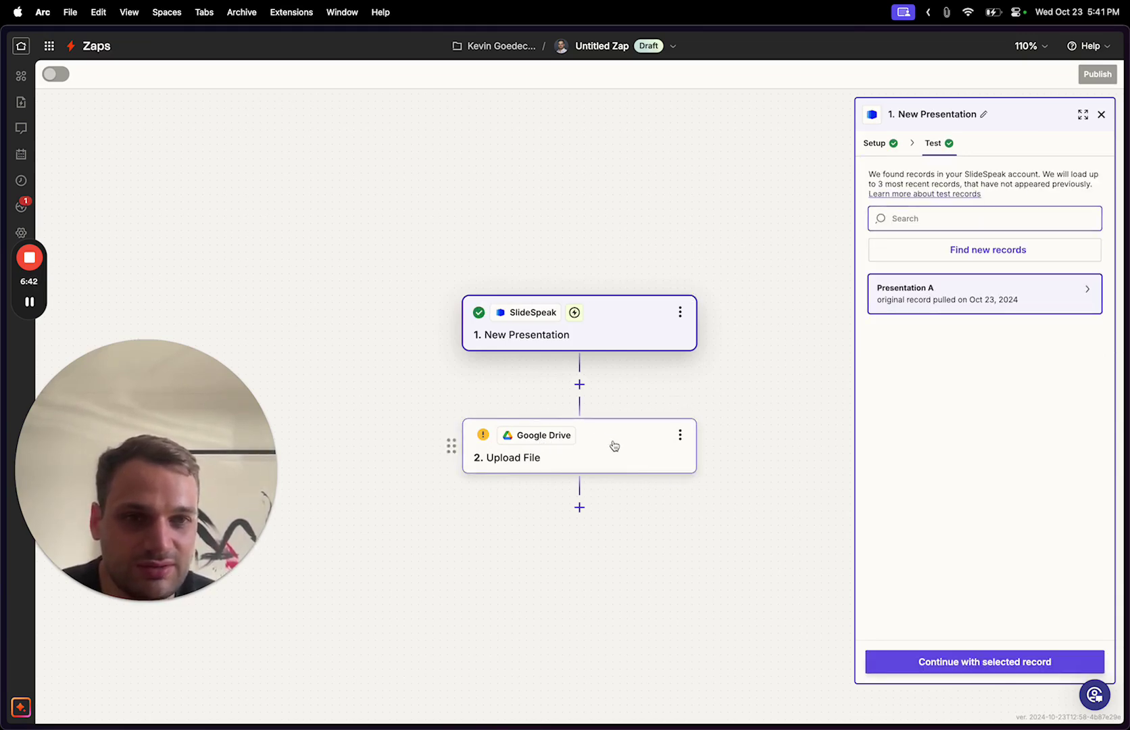
click(1018, 662)
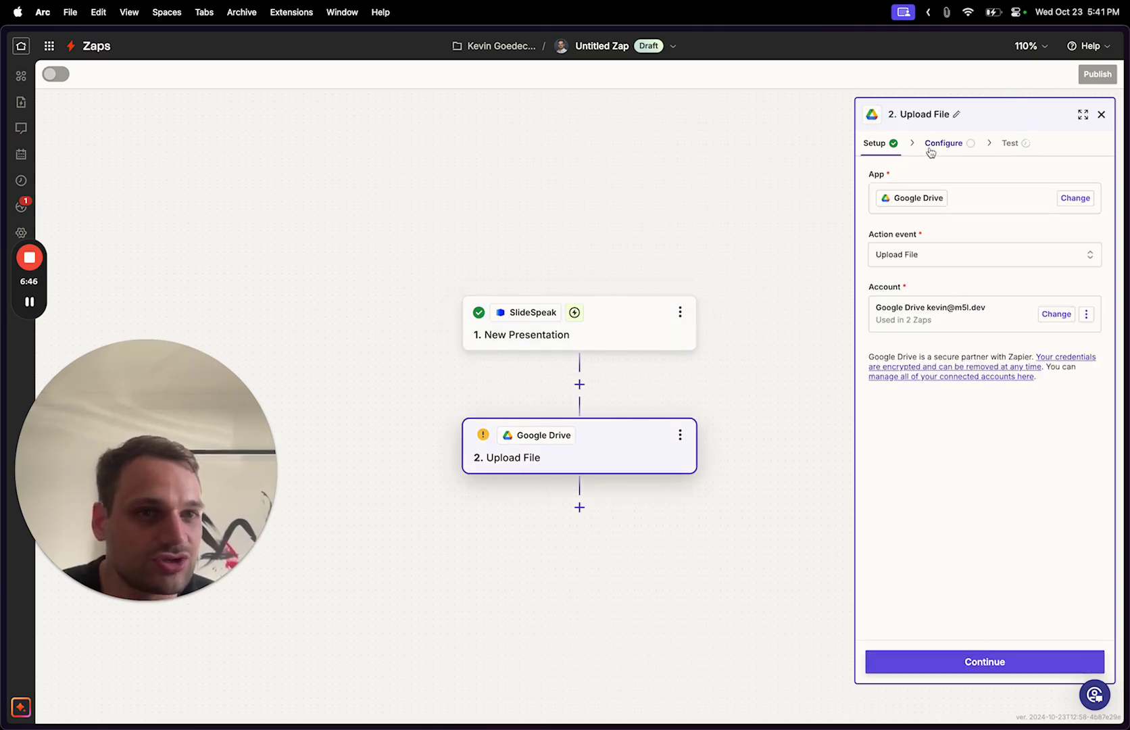
Configure the Upload File action with the trigger's Presentation URL as the file and Convert to Document set to True
click(973, 661)
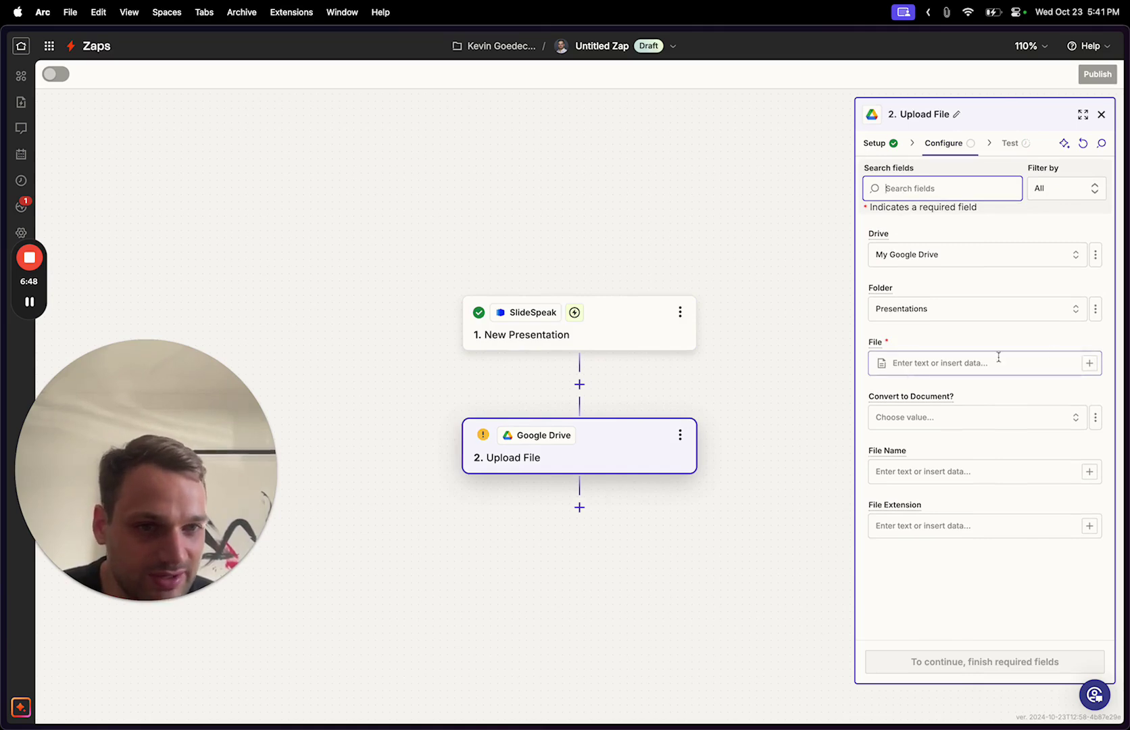
click(1088, 364)
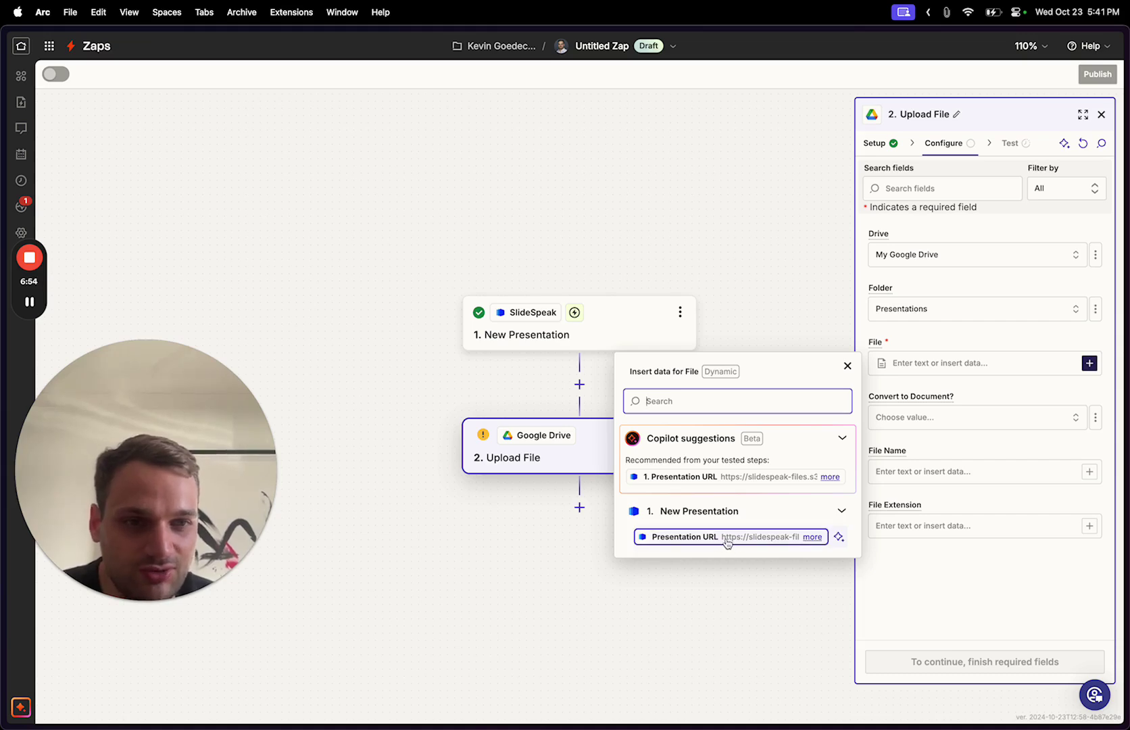
click(726, 538)
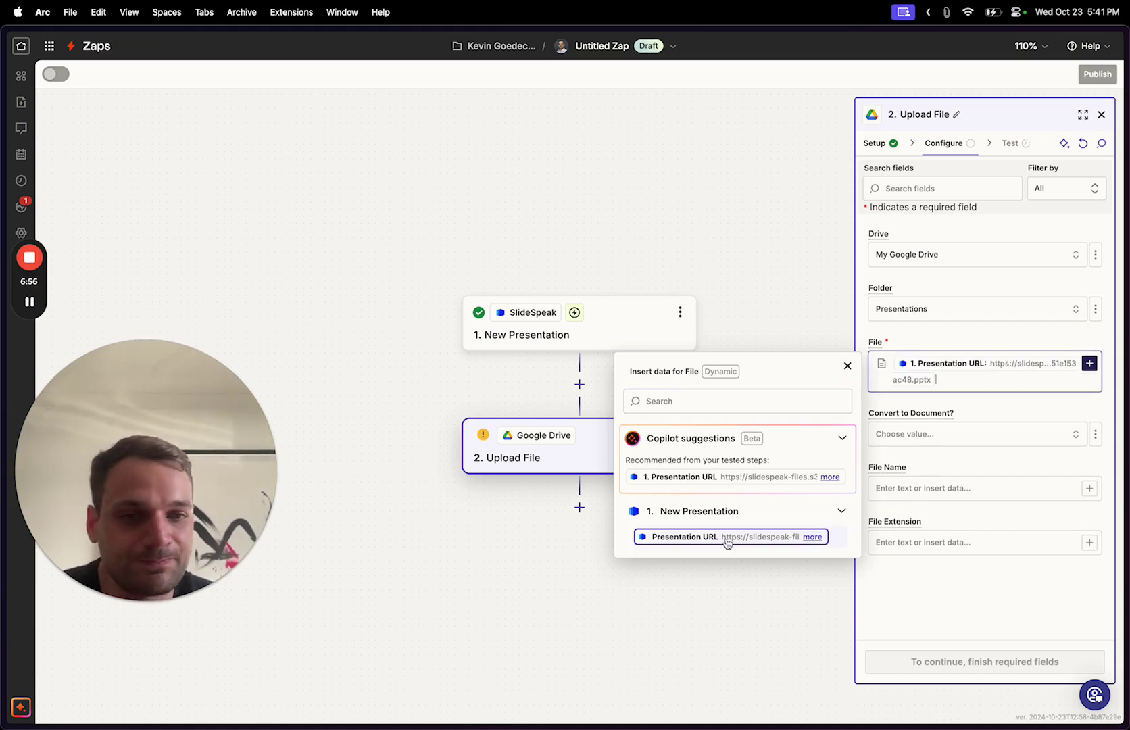
click(999, 439)
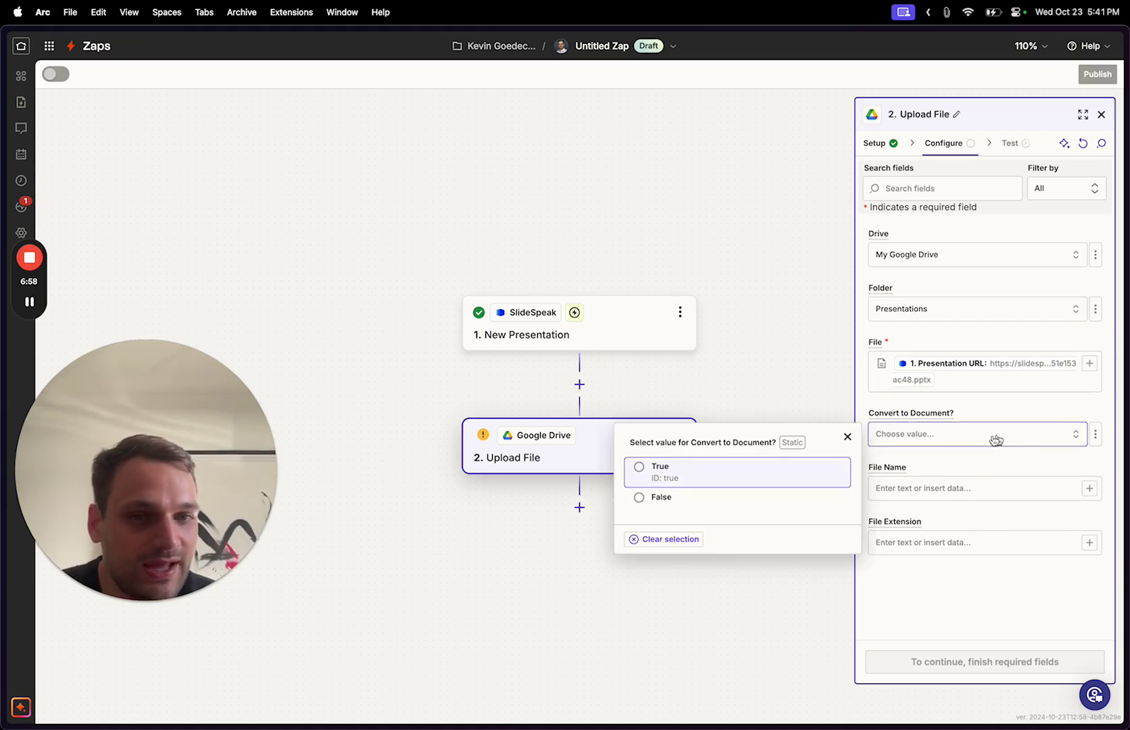
click(639, 474)
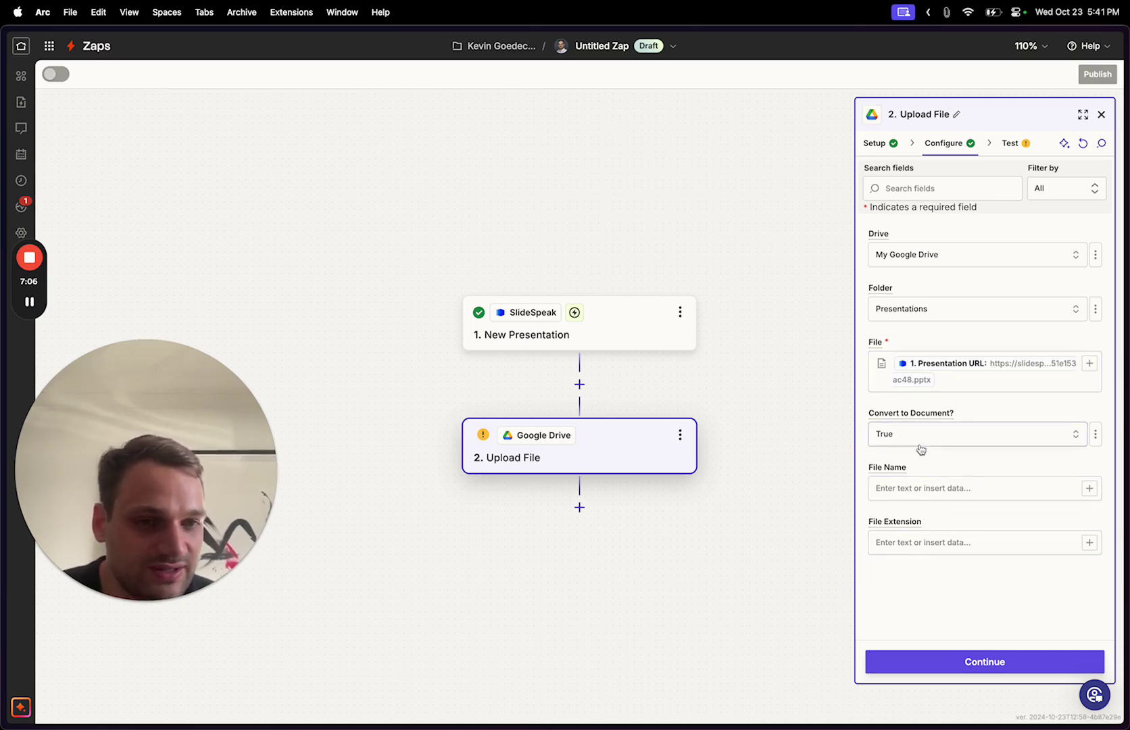
Test the Upload File action and check the Presentations folder in Google Drive for the uploaded file
click(924, 662)
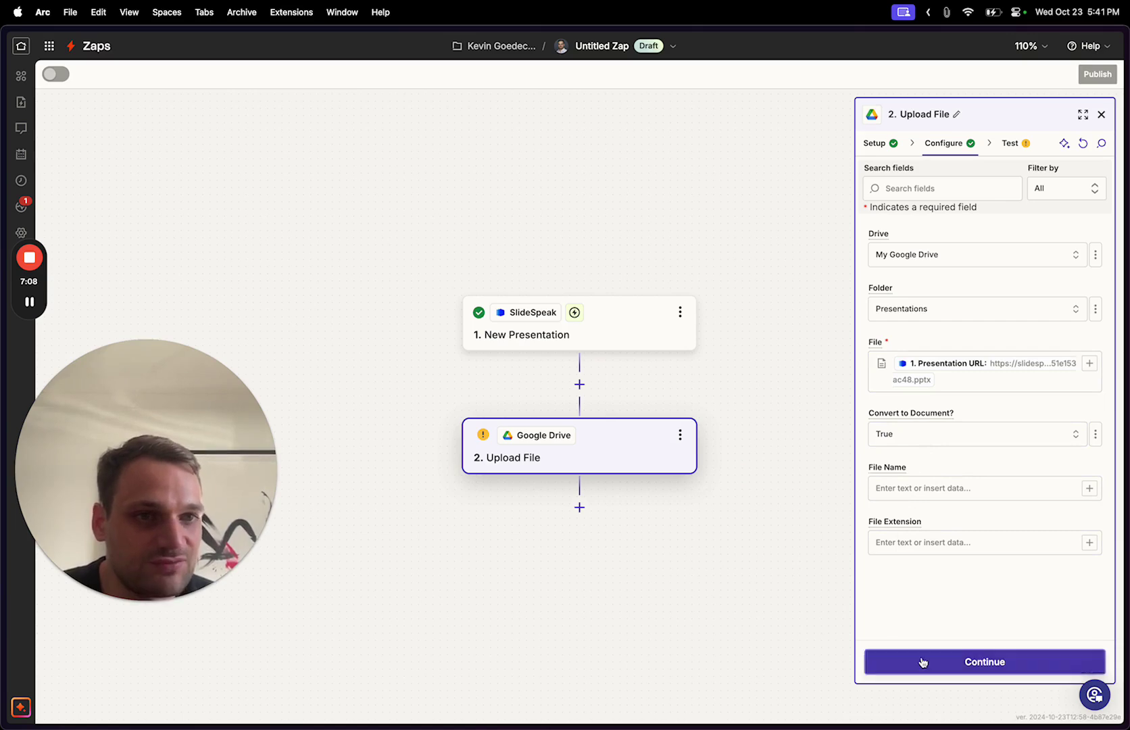
click(1048, 665)
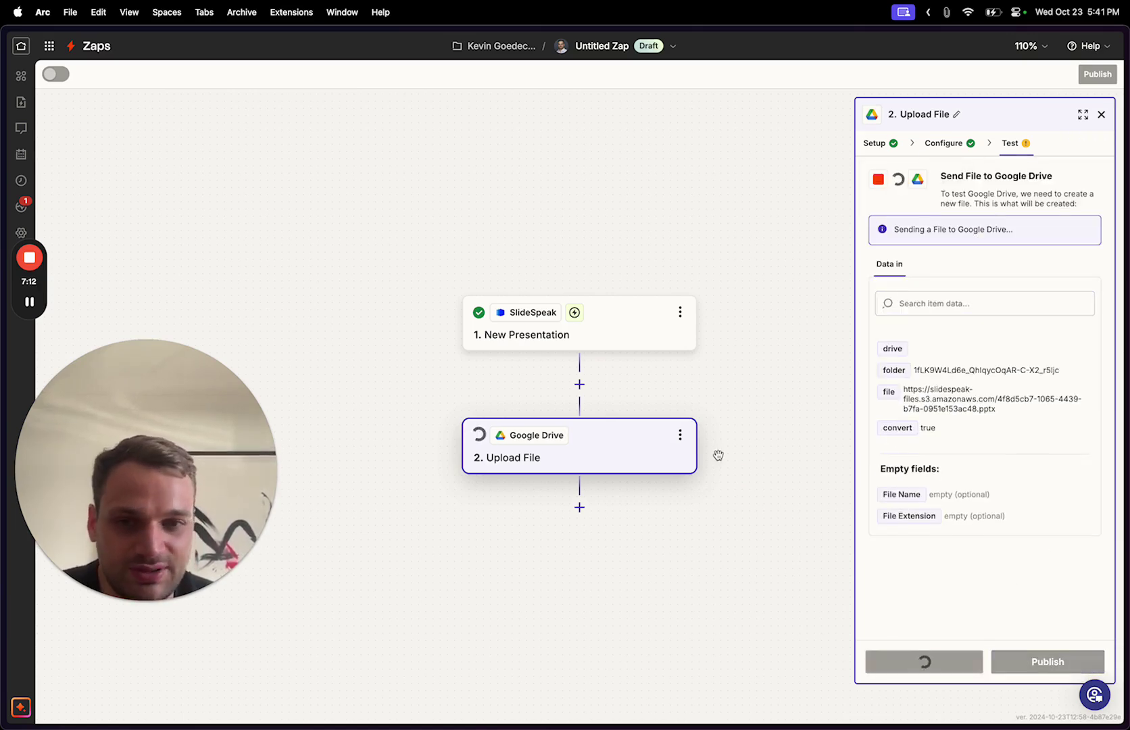
mouse_move(2, 277)
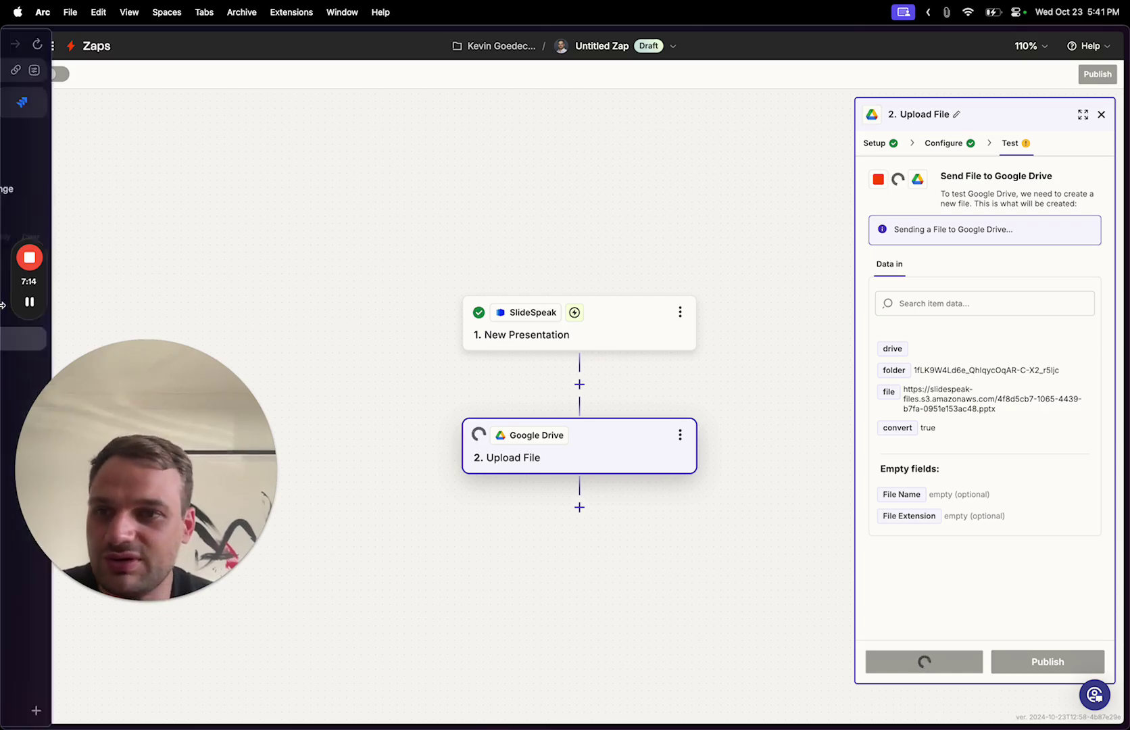
click(99, 313)
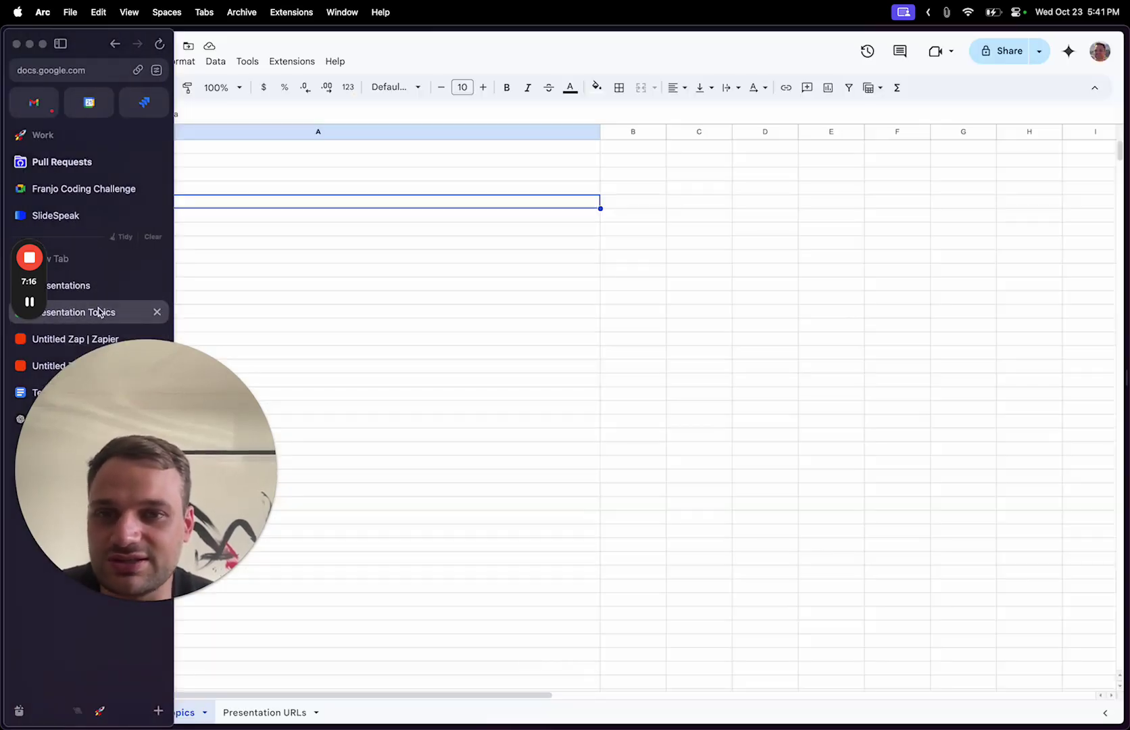
click(107, 289)
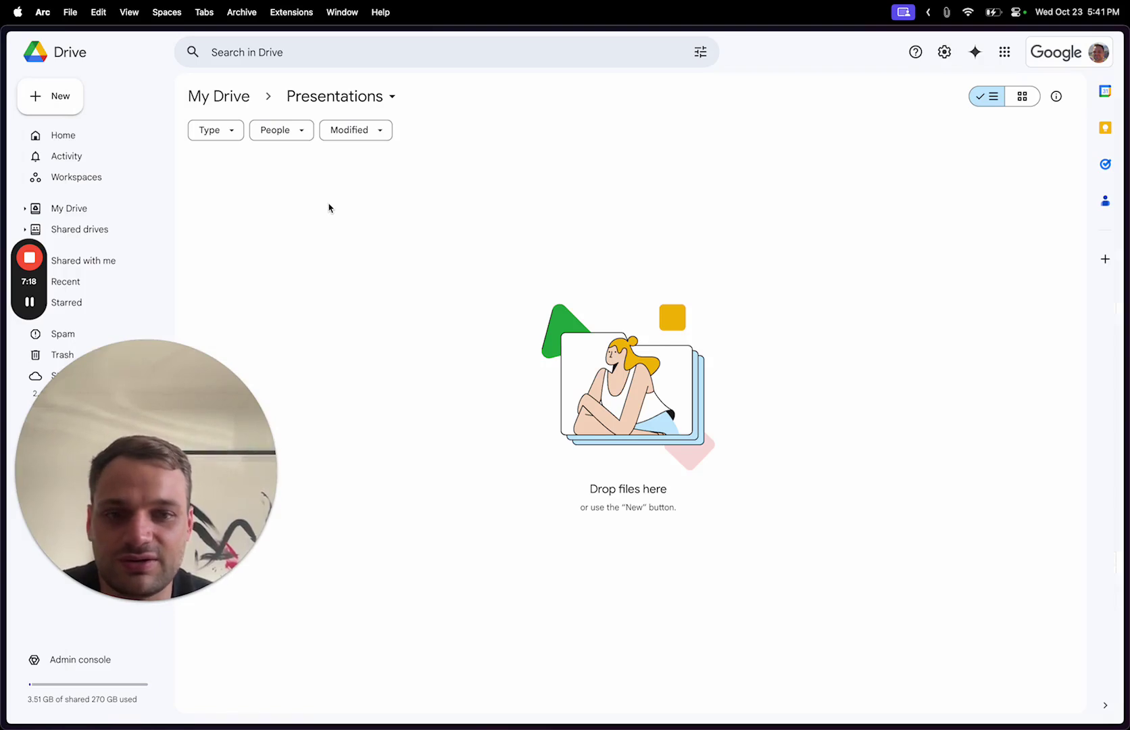
key(super+l)
key(Escape)
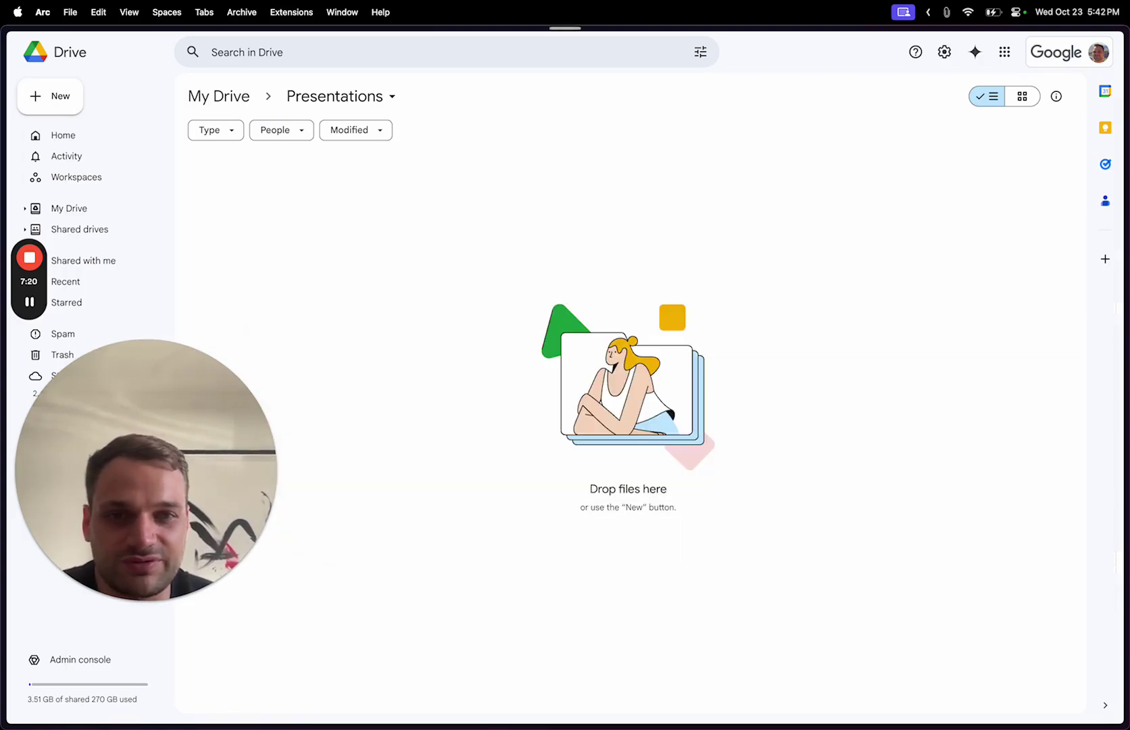
mouse_move(2, 285)
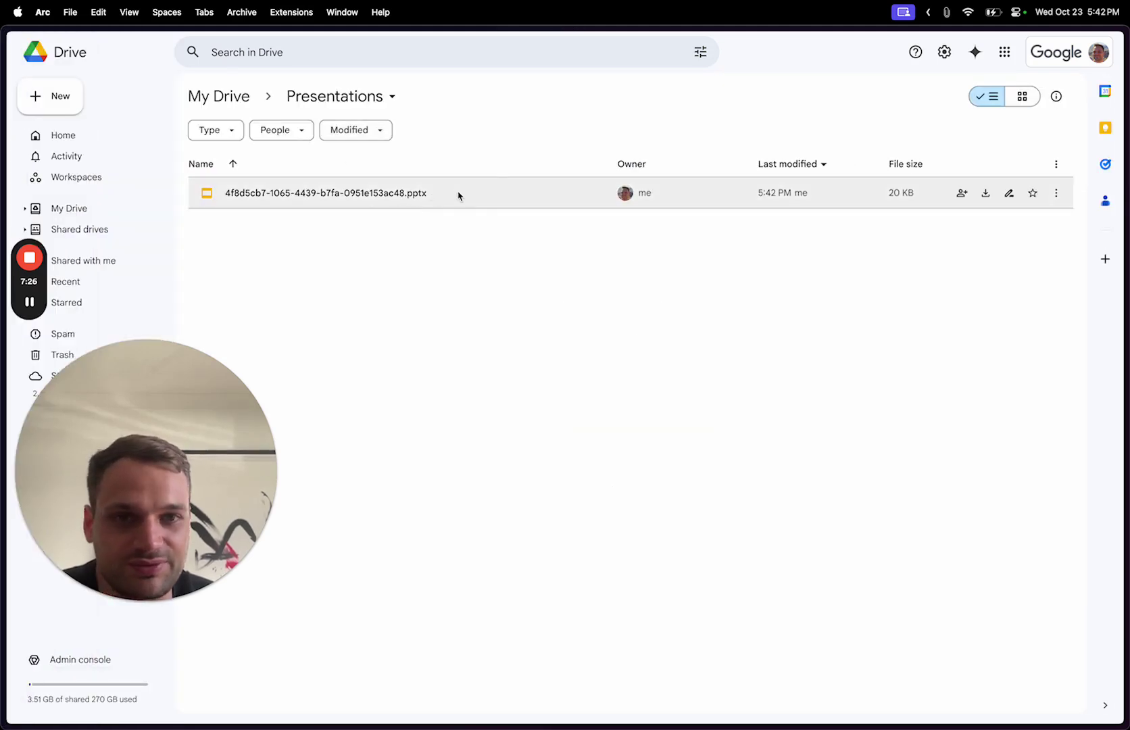
Move the uploaded test presentation in the Presentations folder to the trash
click(458, 196)
right_click(459, 196)
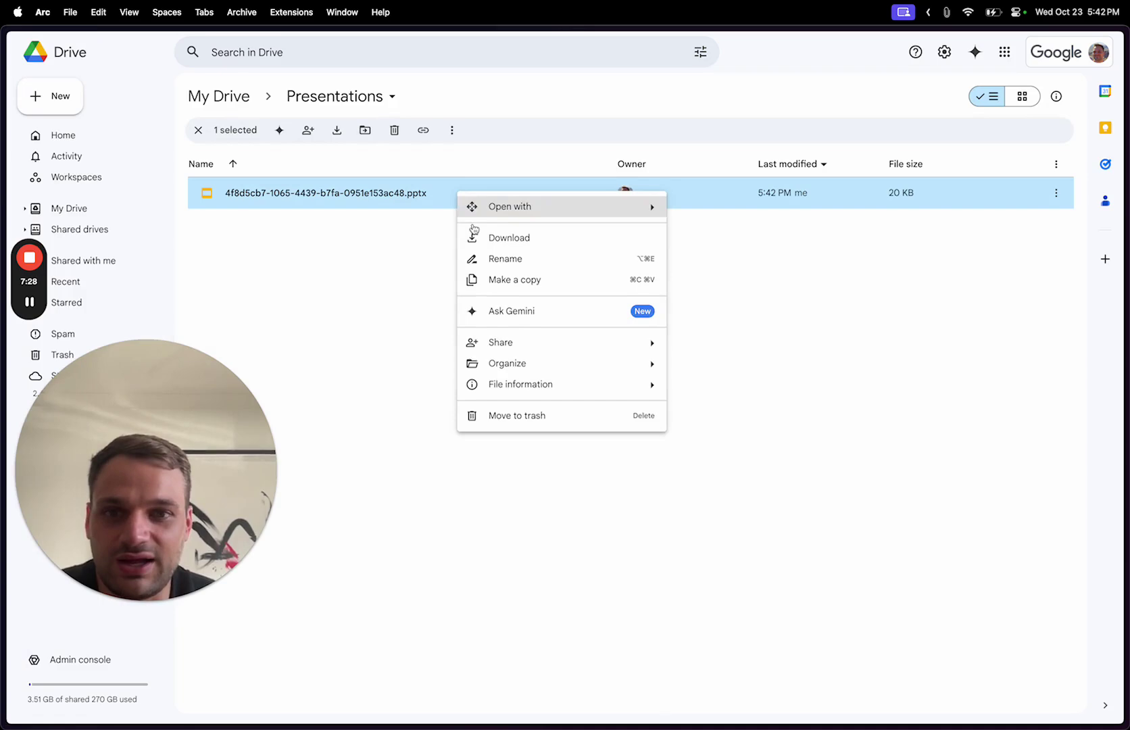
click(511, 438)
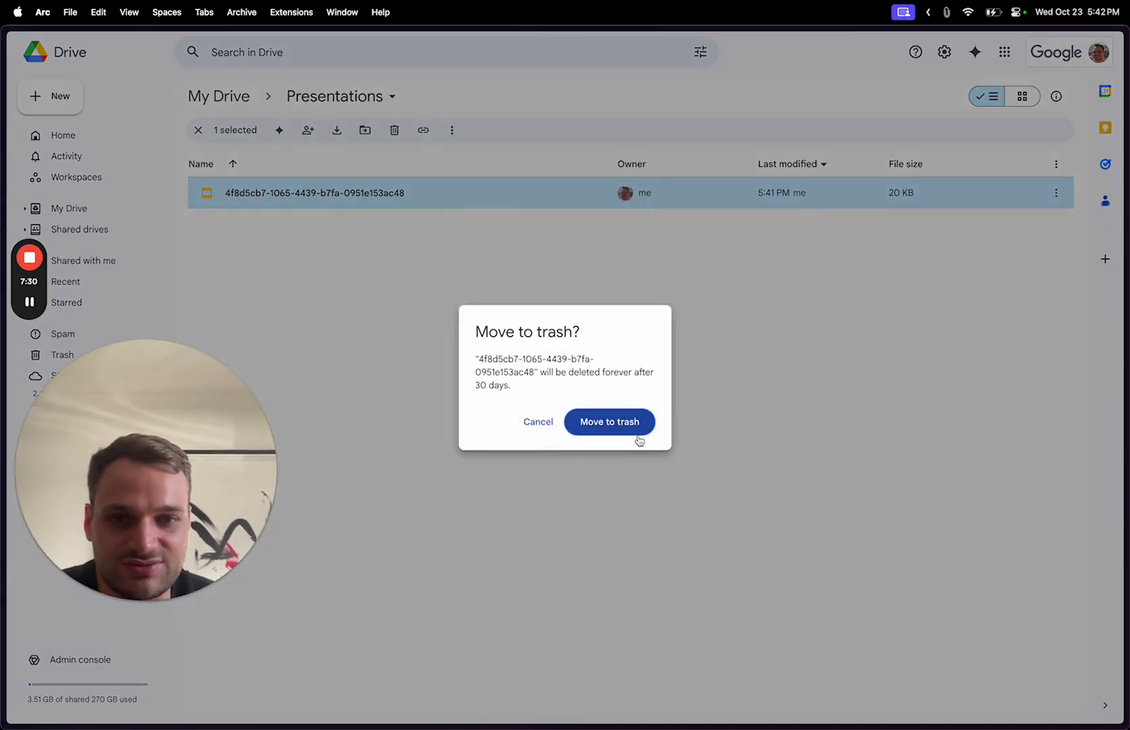
click(635, 435)
Return to the Upload File Zap in Zapier, publish it and dismiss the notification
mouse_move(3, 327)
click(84, 312)
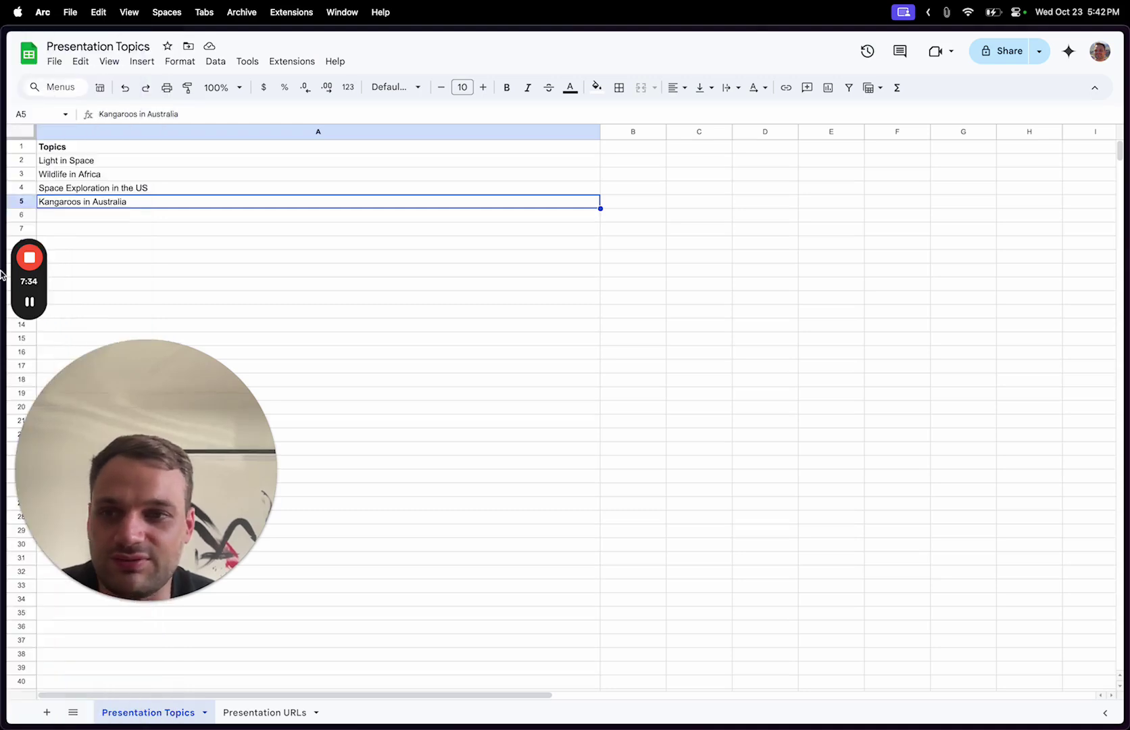
mouse_move(2, 216)
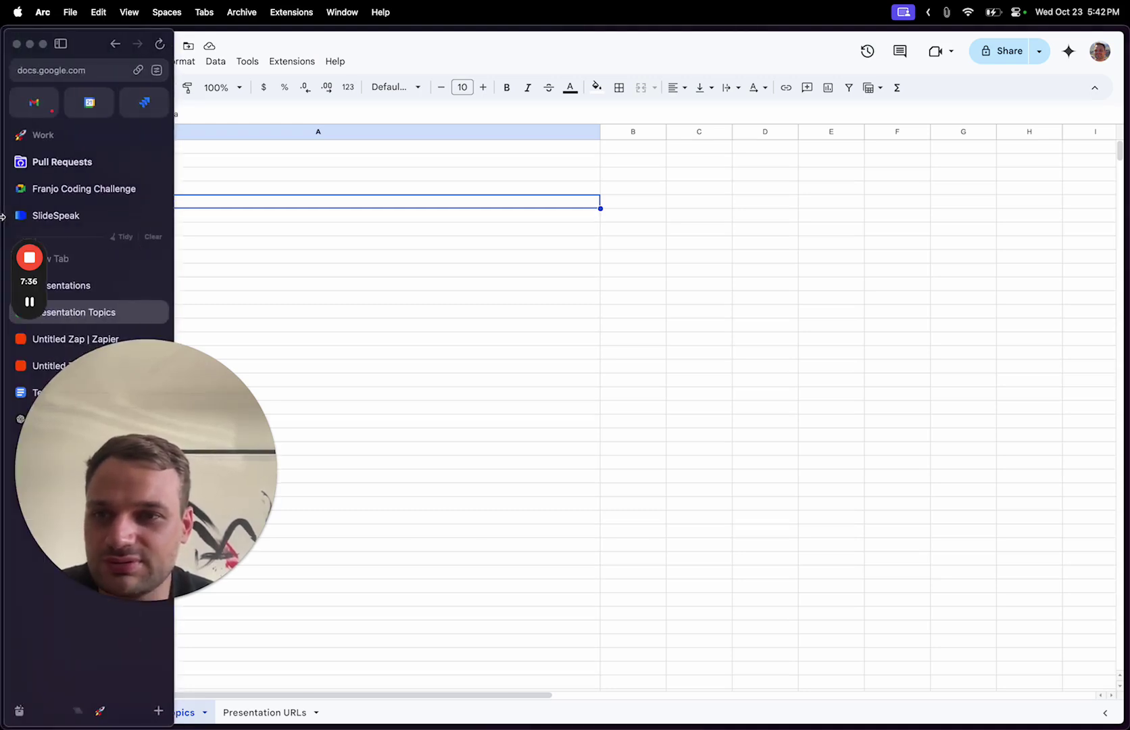
click(76, 339)
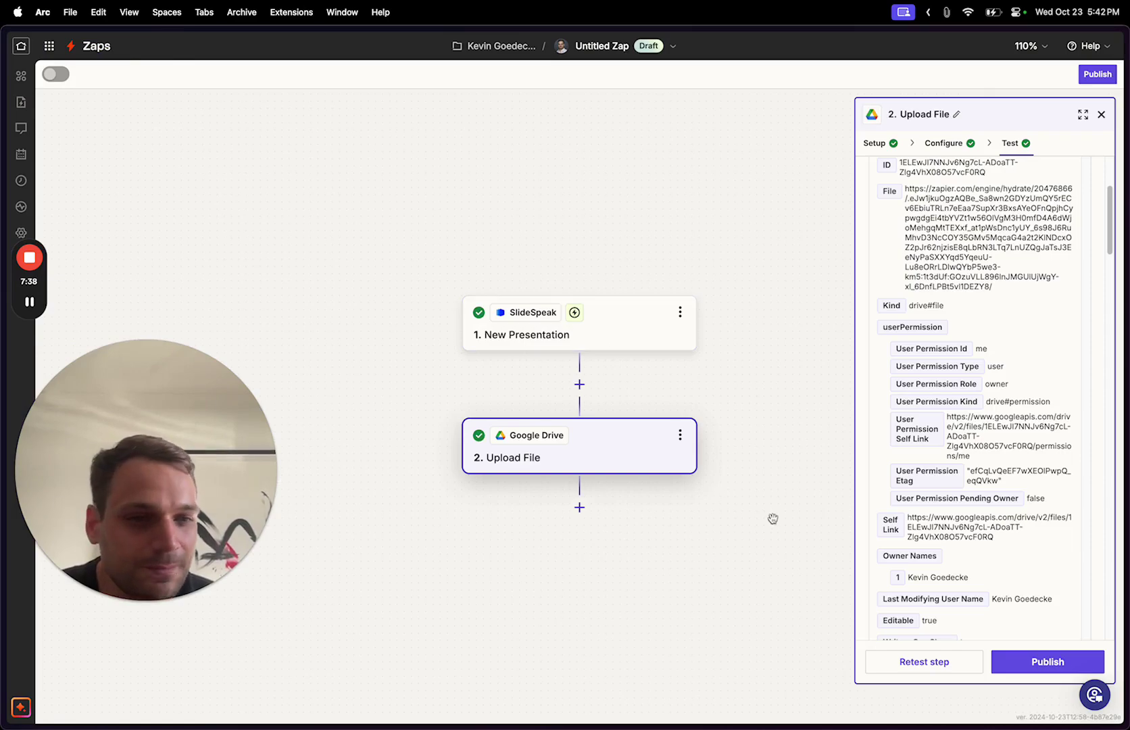
click(1050, 669)
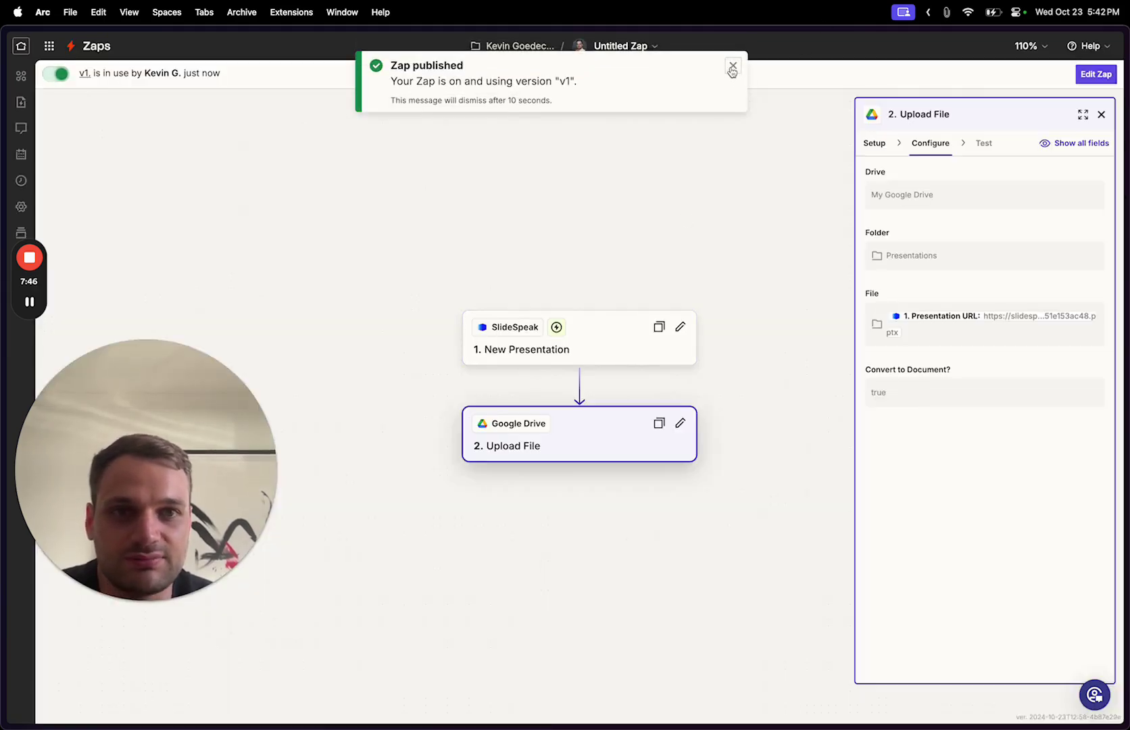
click(732, 66)
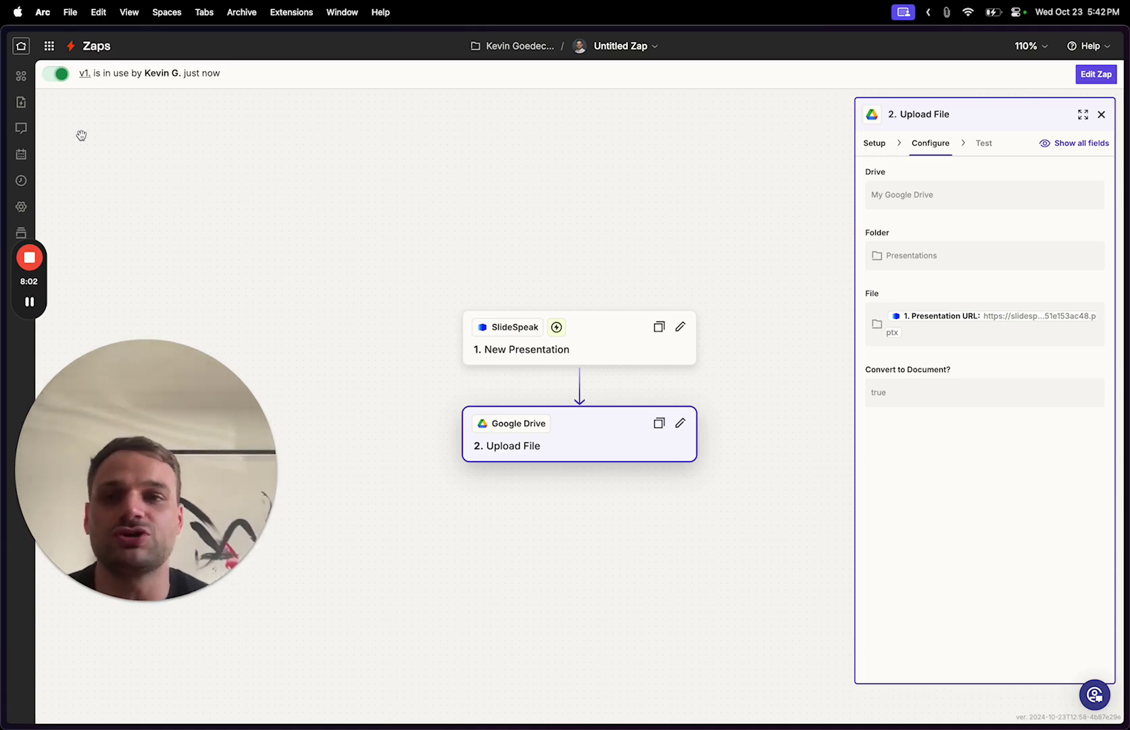
Switch to the Presentation Topics spreadsheet and add the topic "Tesla Revenue of 2010-2020" in cell A6
mouse_move(3, 141)
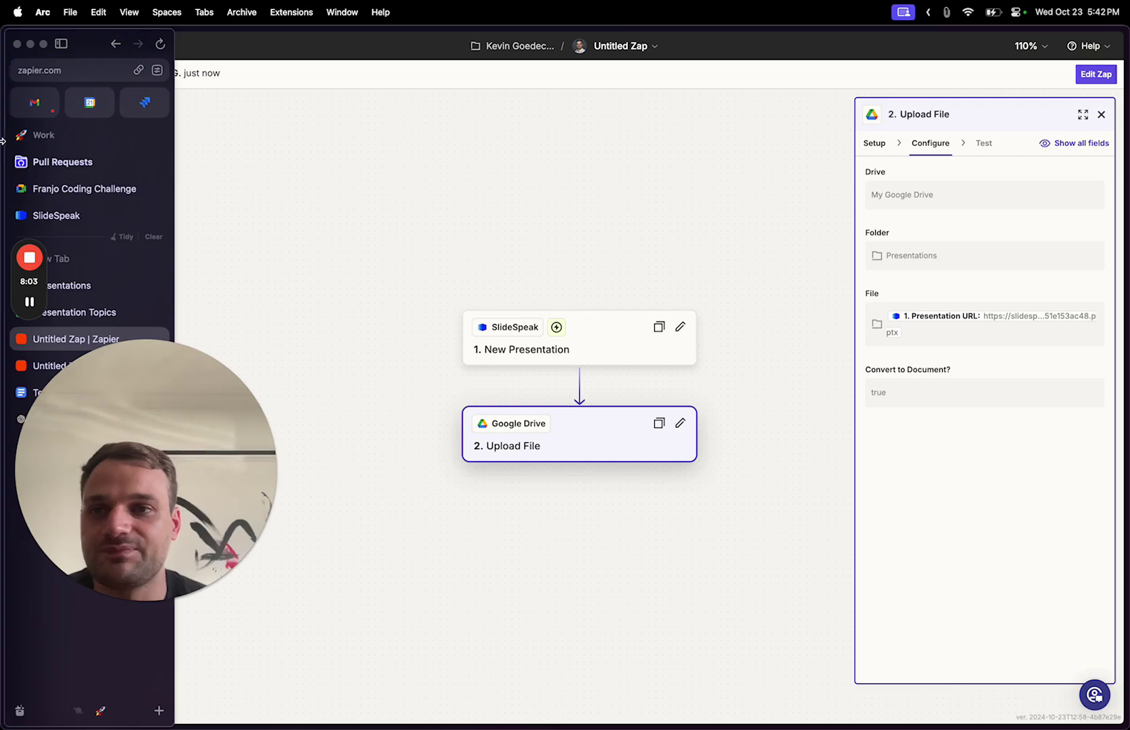
click(96, 292)
click(104, 310)
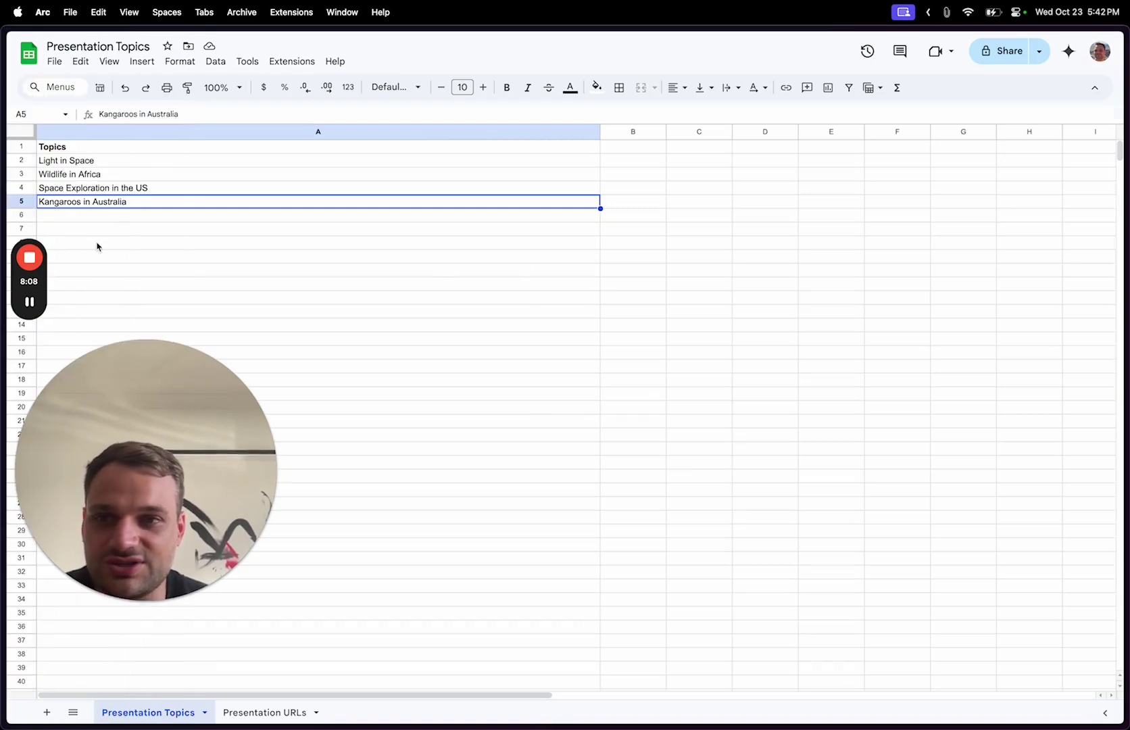
click(108, 217)
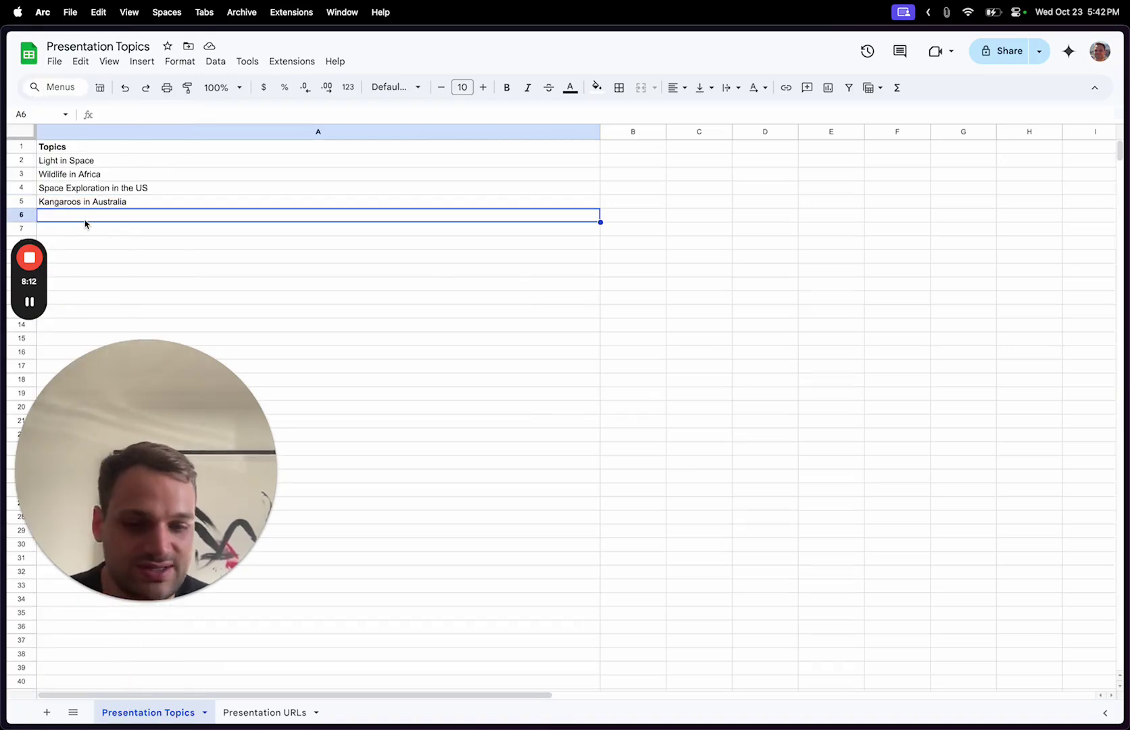
text(Tesla R)
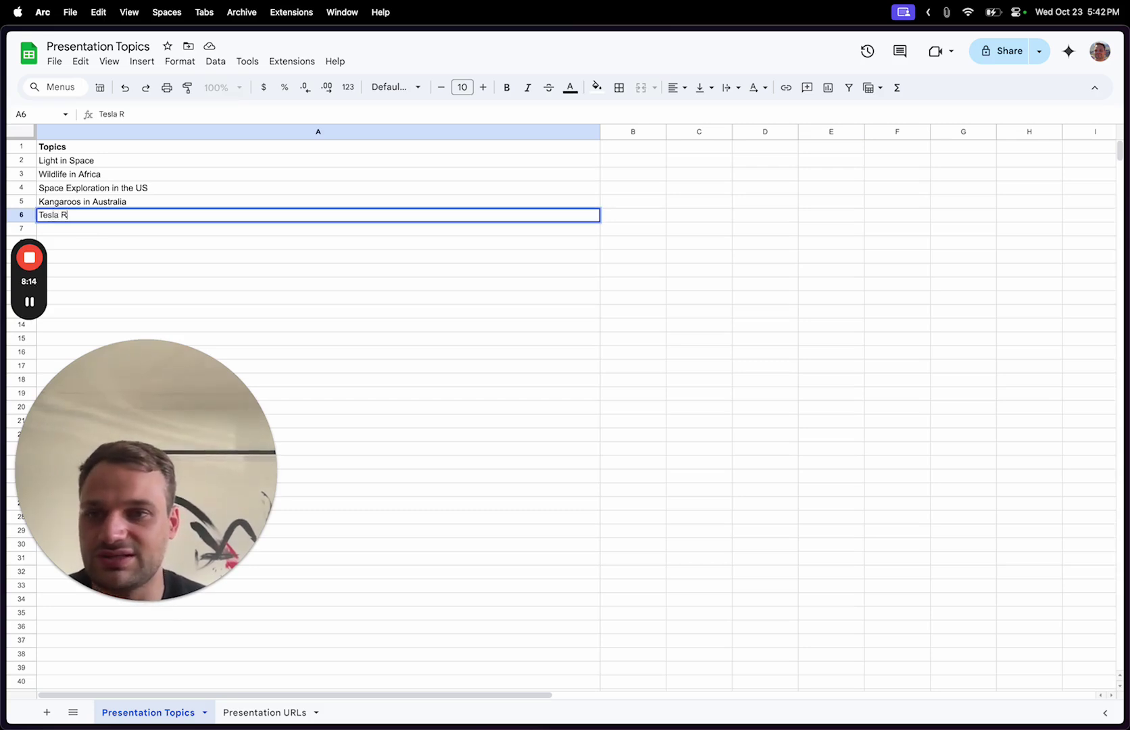
text(ven)
text(enue of)
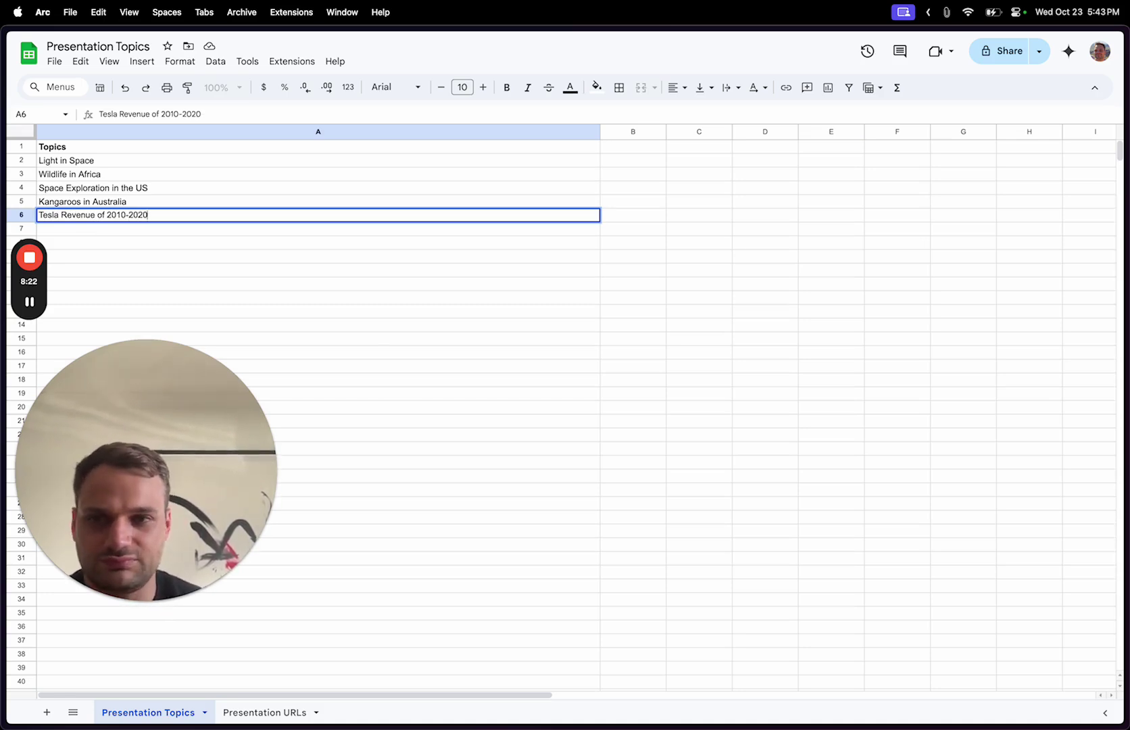
text(2010-2020)
key(Return)
key(Right)
key(Up)
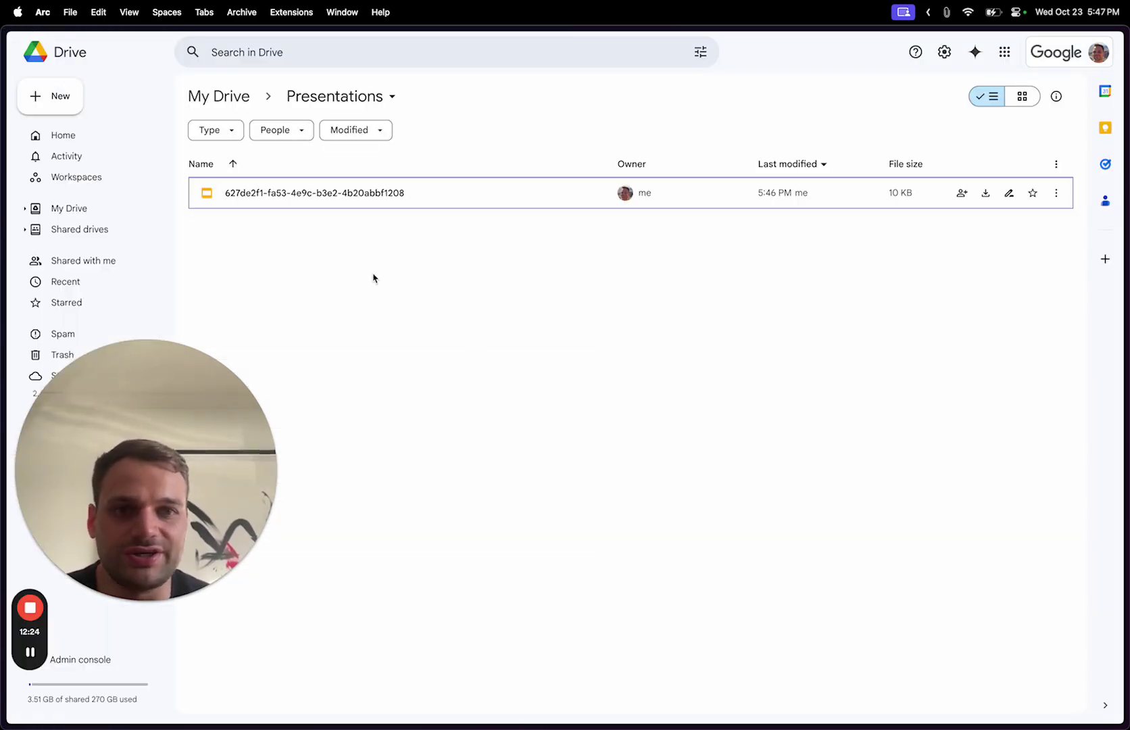
Open the generated presentation from the Presentations folder in Google Slides and review its first four slides
click(368, 193)
double_click(298, 204)
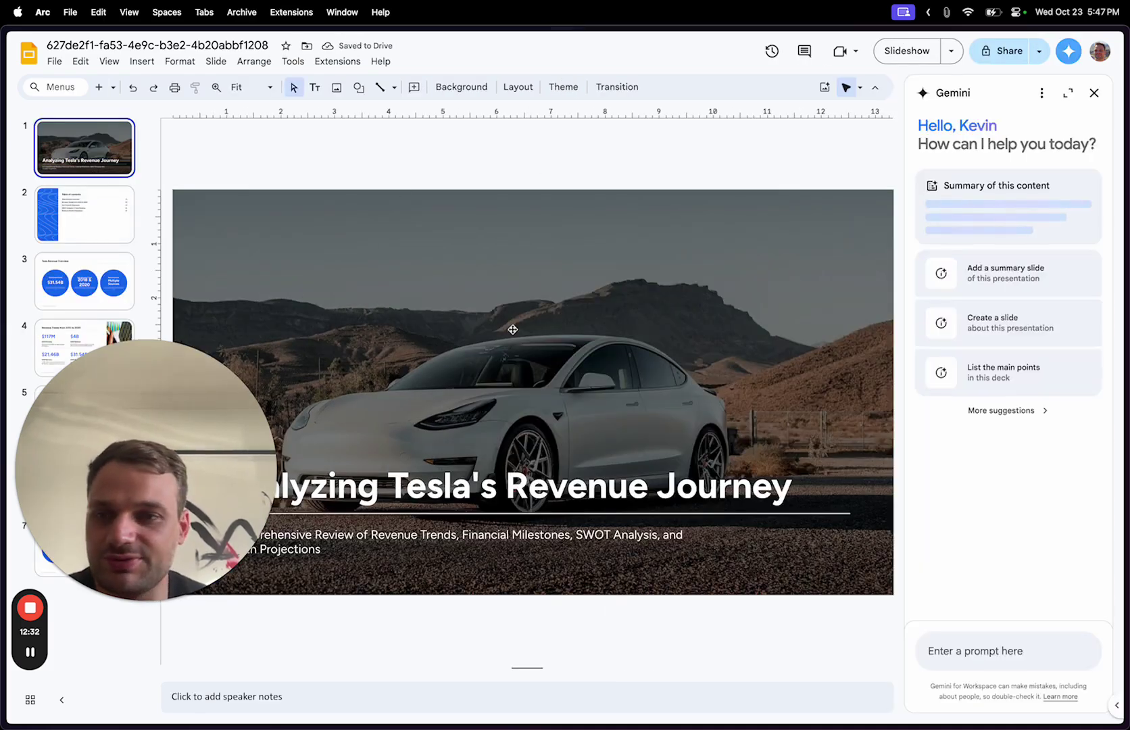
key(Down)
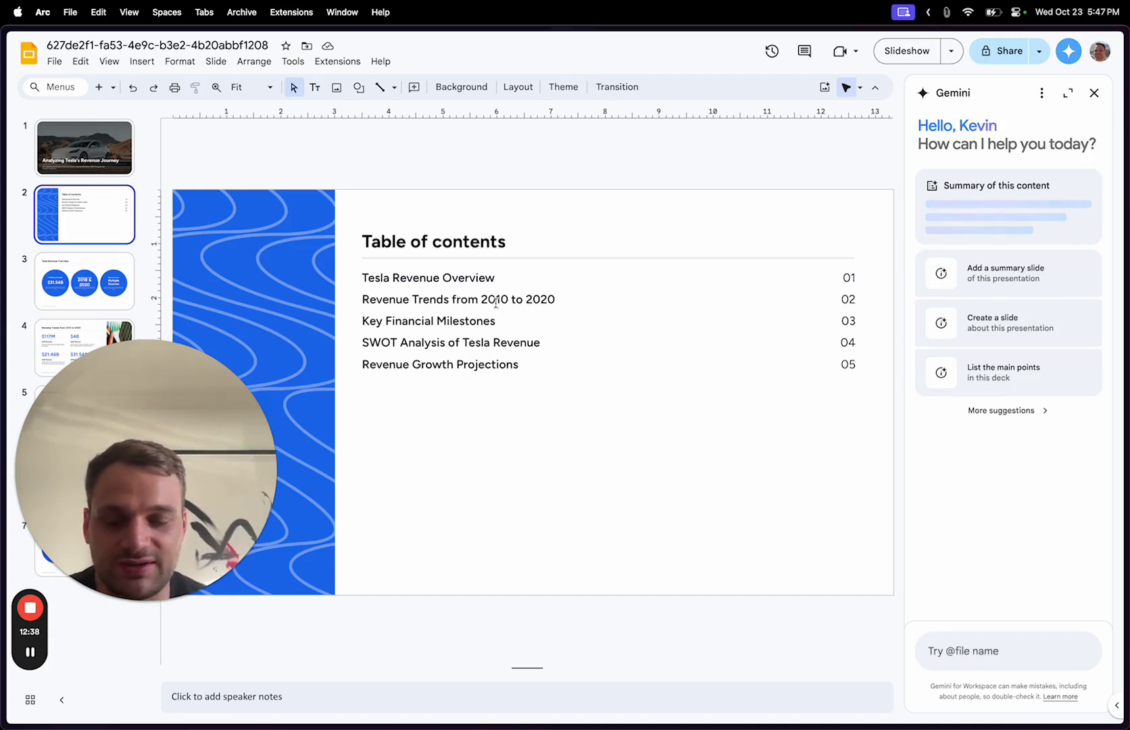
key(Down)
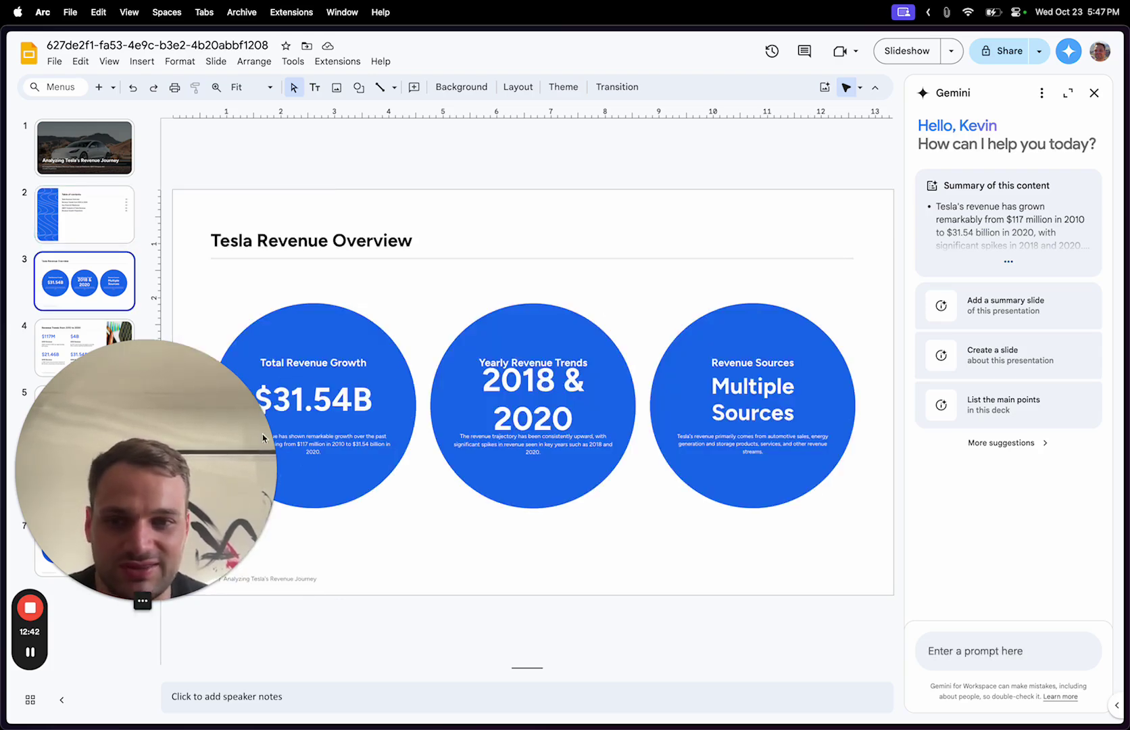
key(Down)
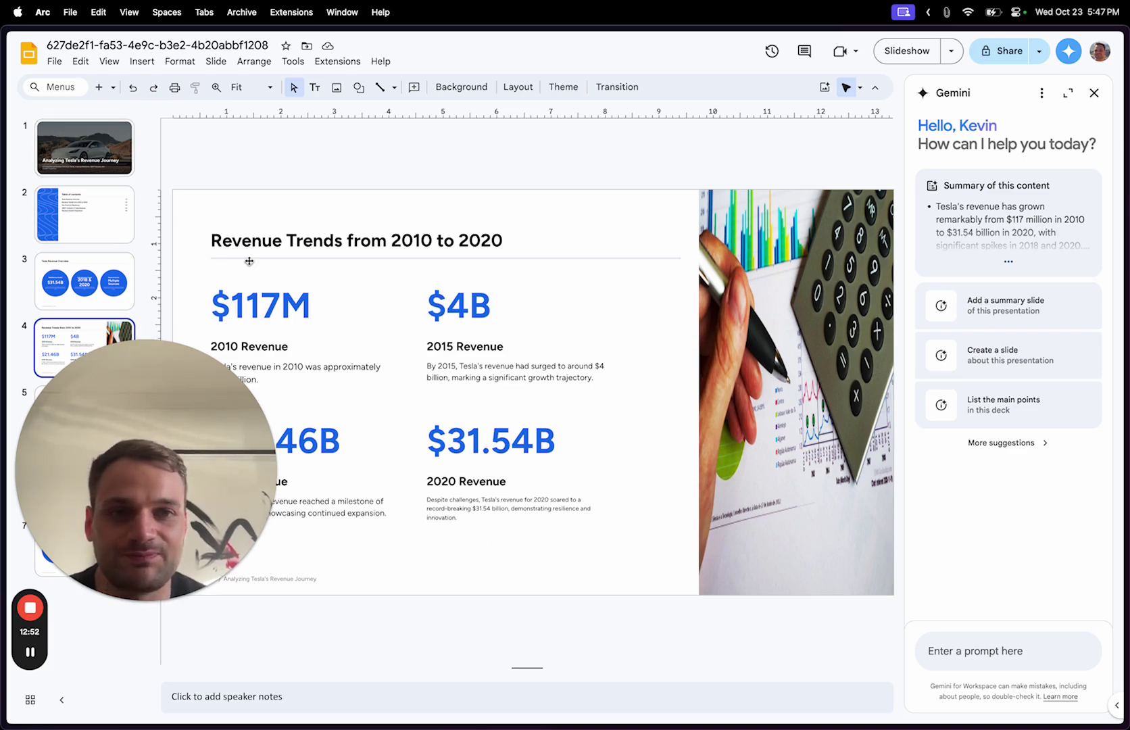
key(super+Tab)
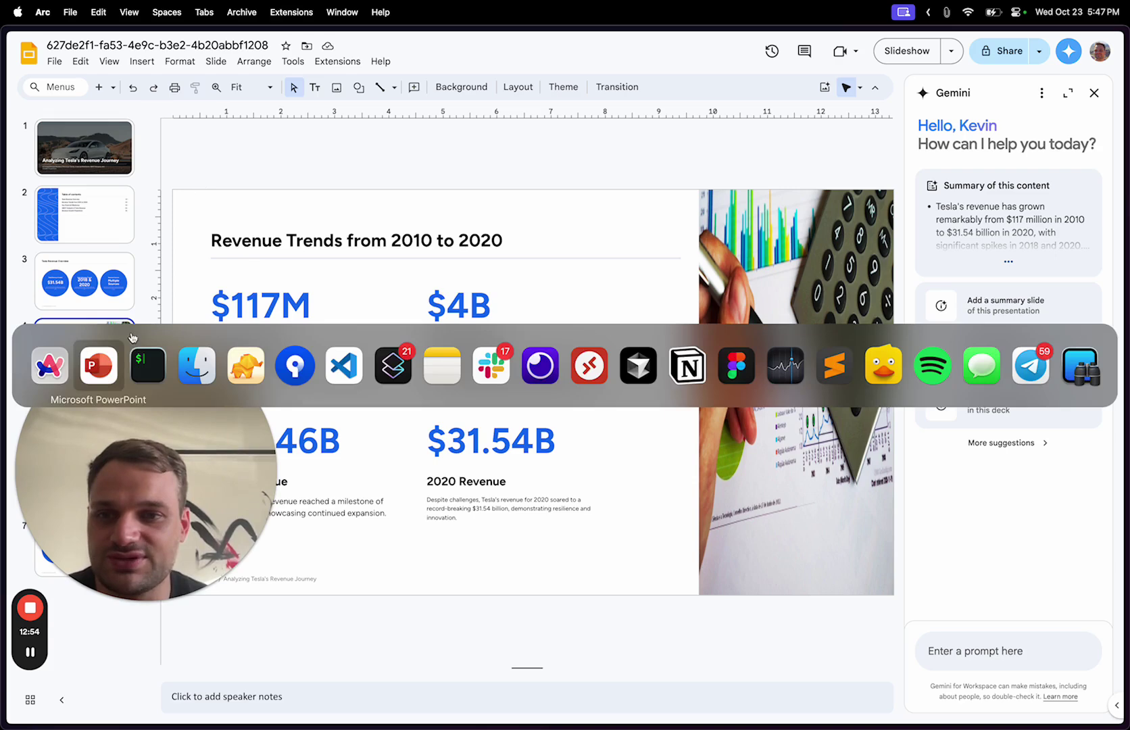
key(super+shift+Tab)
mouse_move(85, 245)
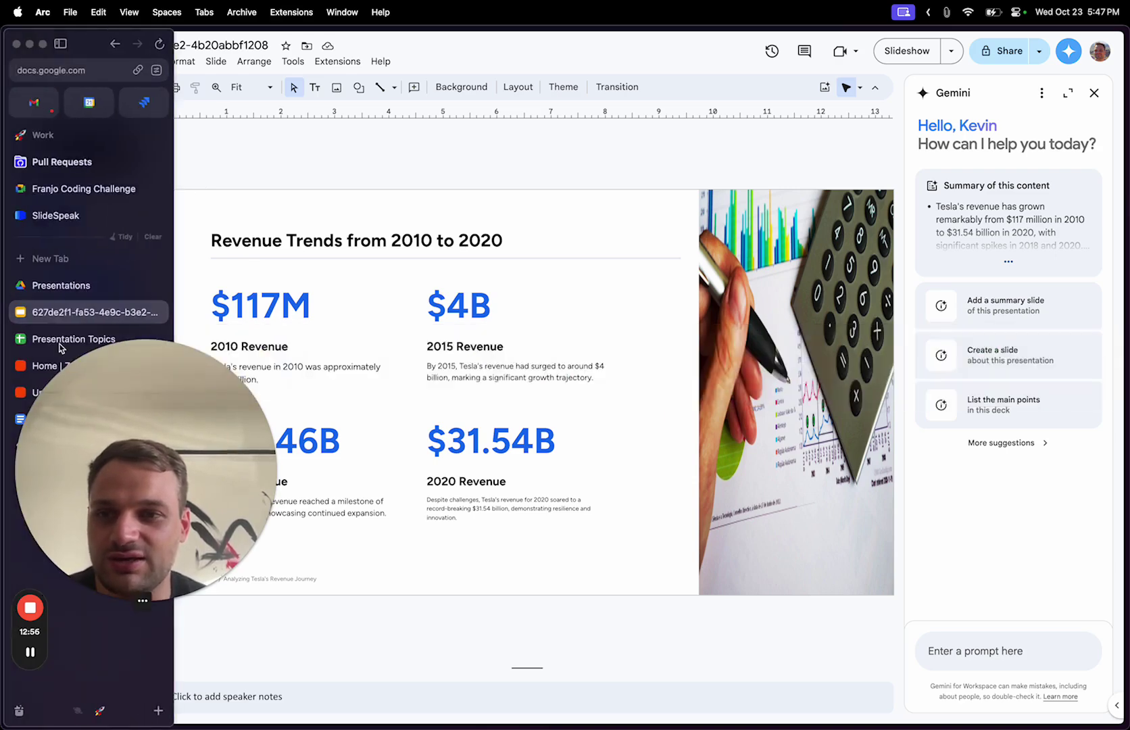